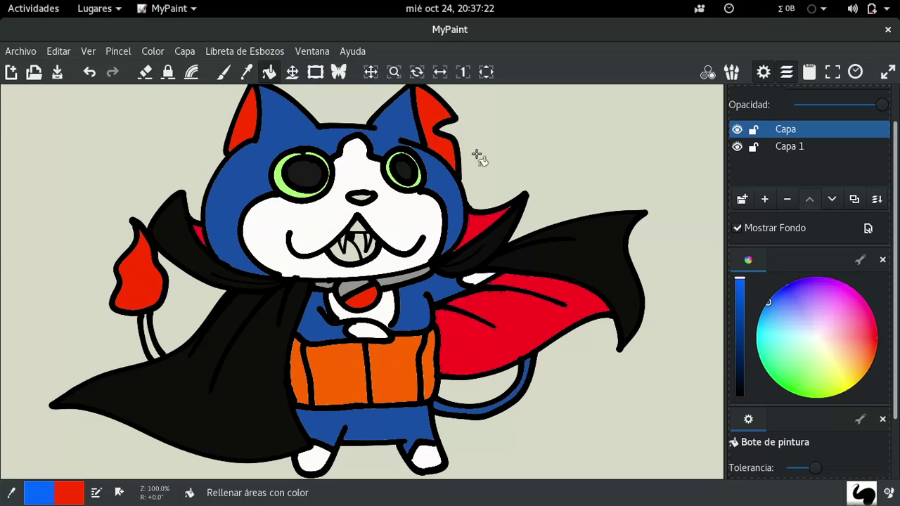
Step: Sample the blue of the cat's fur and fill the unpainted tail strip below the flame with it
left_click(245, 72)
left_click(282, 119)
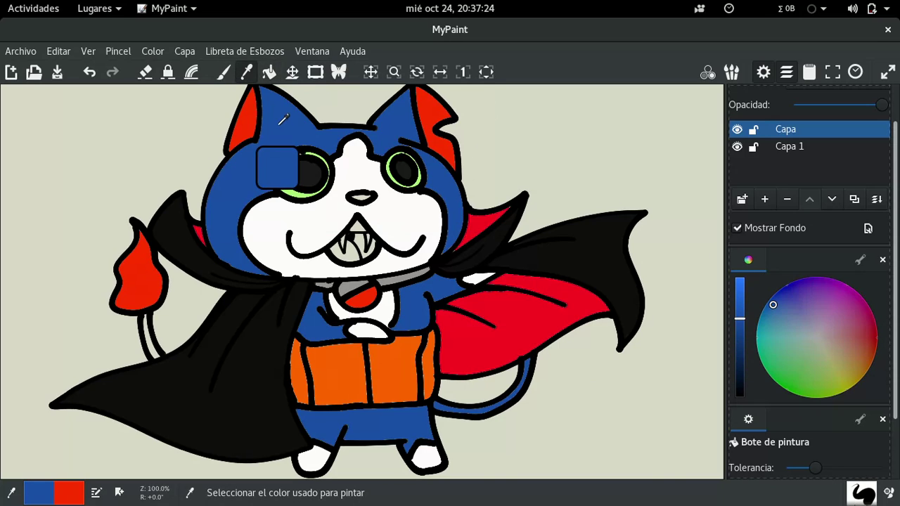
left_click(269, 72)
left_click(152, 350)
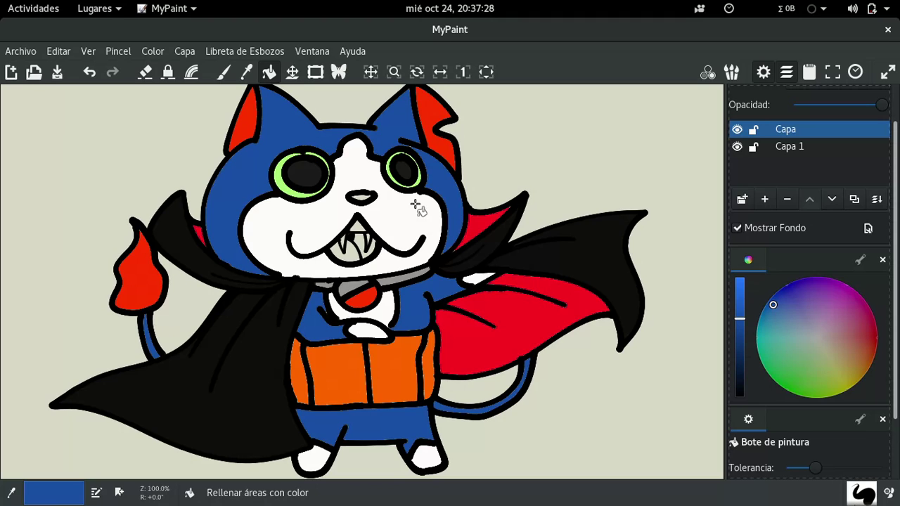
Step: Fill the nose and tongue with a muted purple and the rest of the mouth opening with a lighter purple
left_click(118, 52)
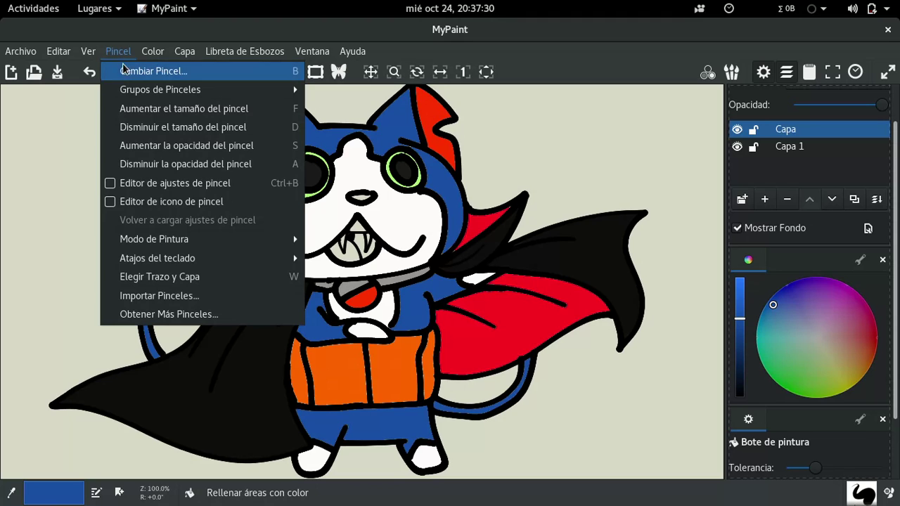
left_click(118, 52)
mouse_move(821, 311)
left_mouse_down()
mouse_move(814, 293)
mouse_move(823, 304)
left_mouse_up()
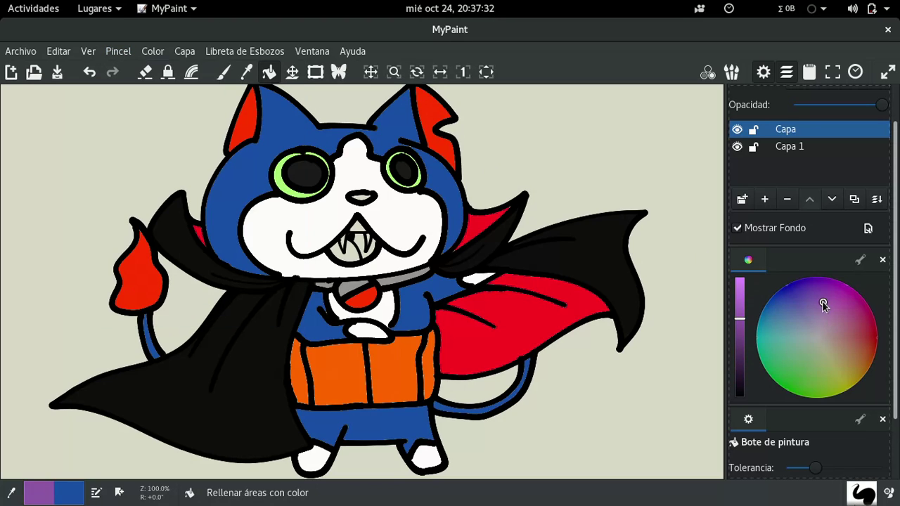
left_click(361, 197)
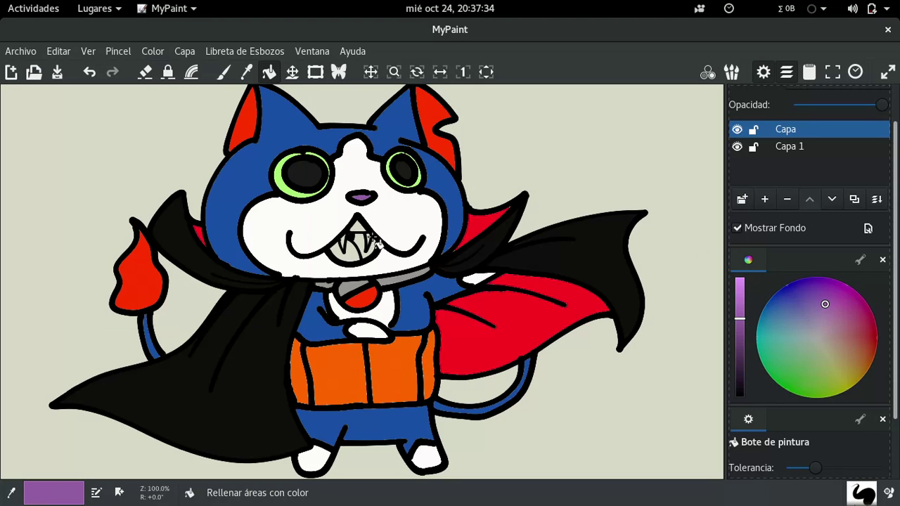
left_click(364, 256)
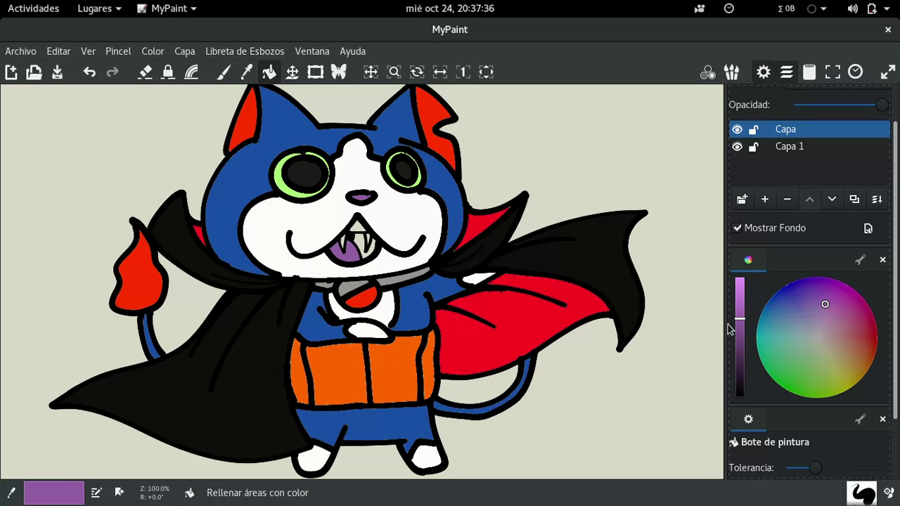
left_click_drag(742, 322, 740, 290)
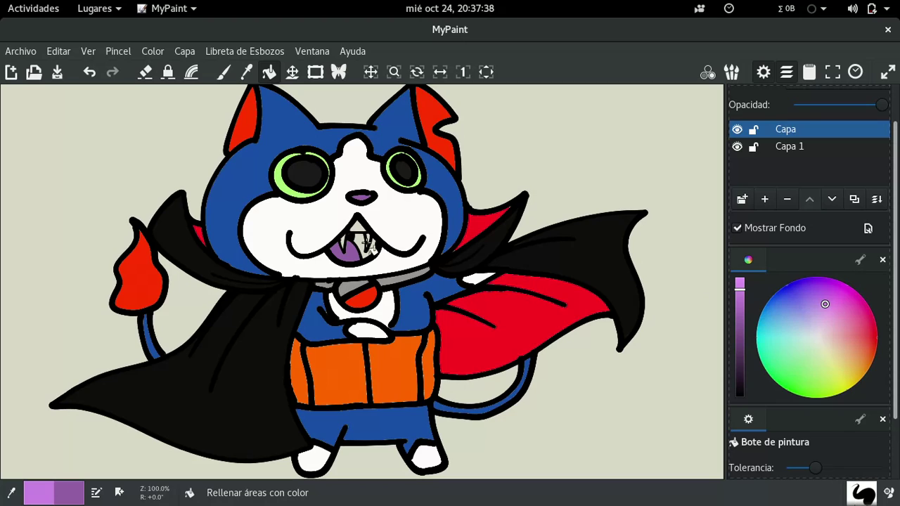
left_click(379, 251)
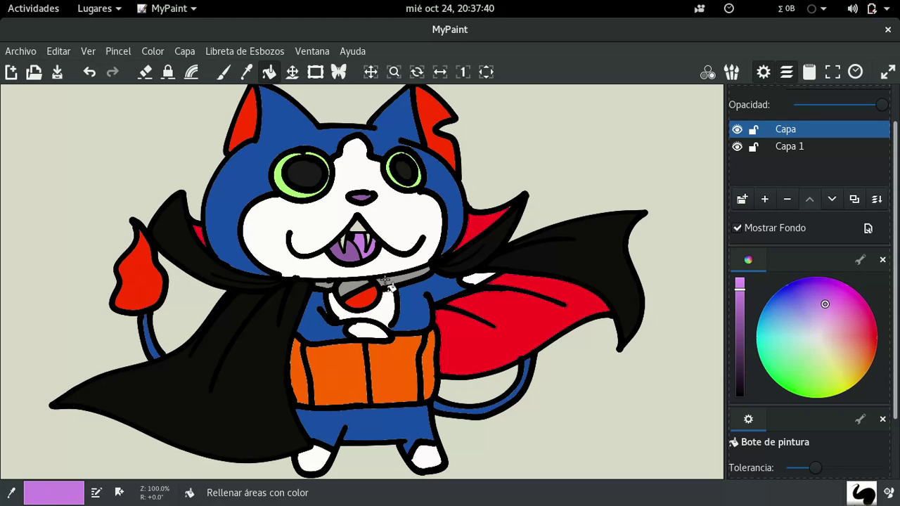
Step: Sample the blue fur beside the cat's left-hand cheek and choose the 1pixel brush from the Experimental group
left_click(391, 75)
left_click_drag(275, 249, 262, 328)
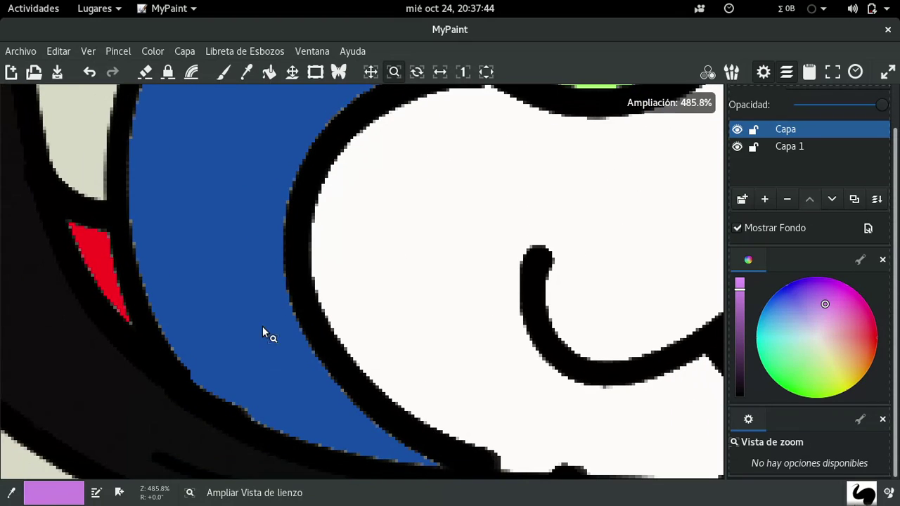
left_click(247, 73)
left_click(233, 147)
left_click(119, 51)
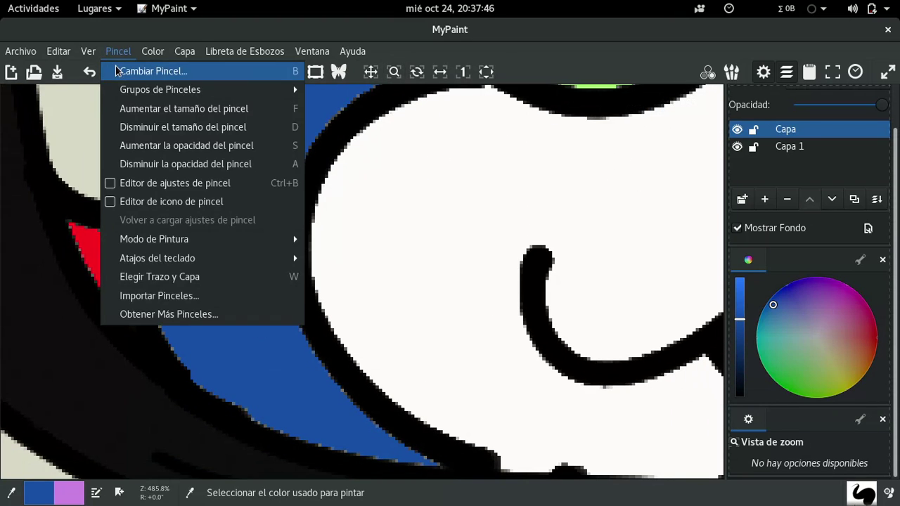
left_click(144, 70)
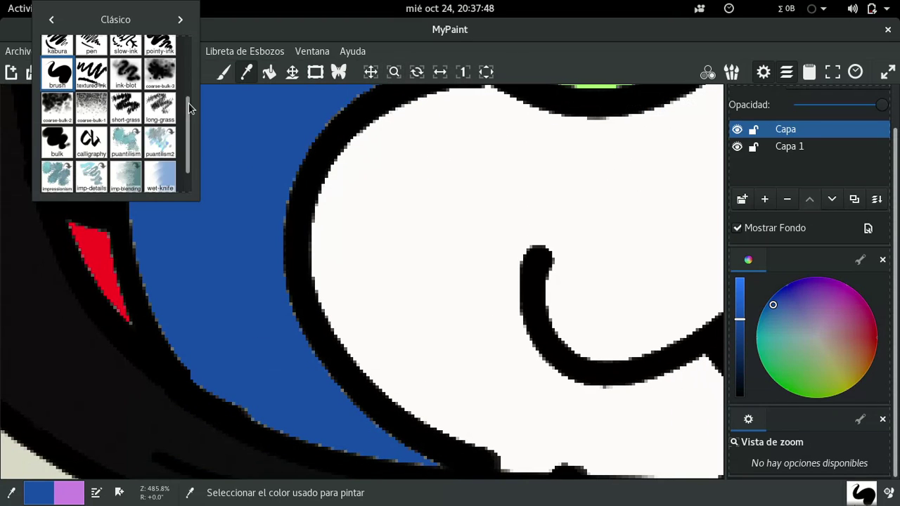
scroll(188, 103, "up", 5)
left_click(180, 21)
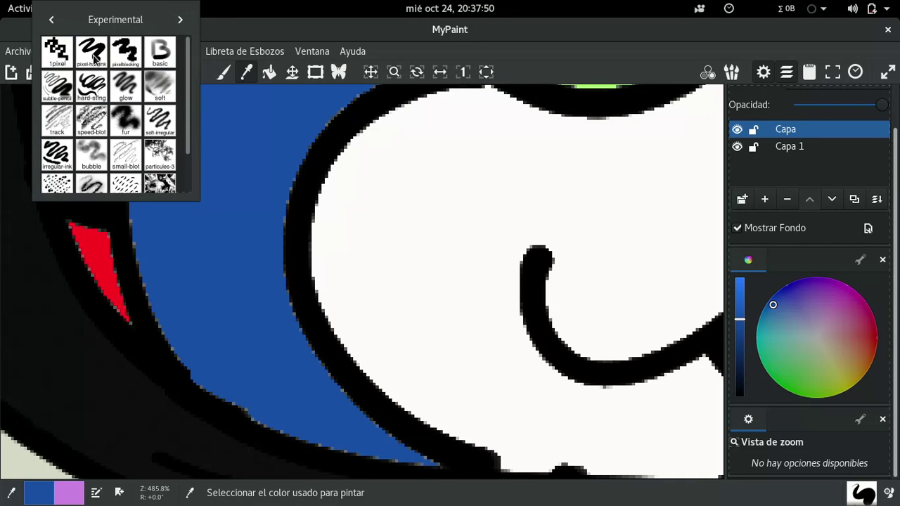
left_click(70, 66)
Step: Darken the sampled blue and draw a curved shadow outline across the fur beside the left-hand cheek
left_click(740, 345)
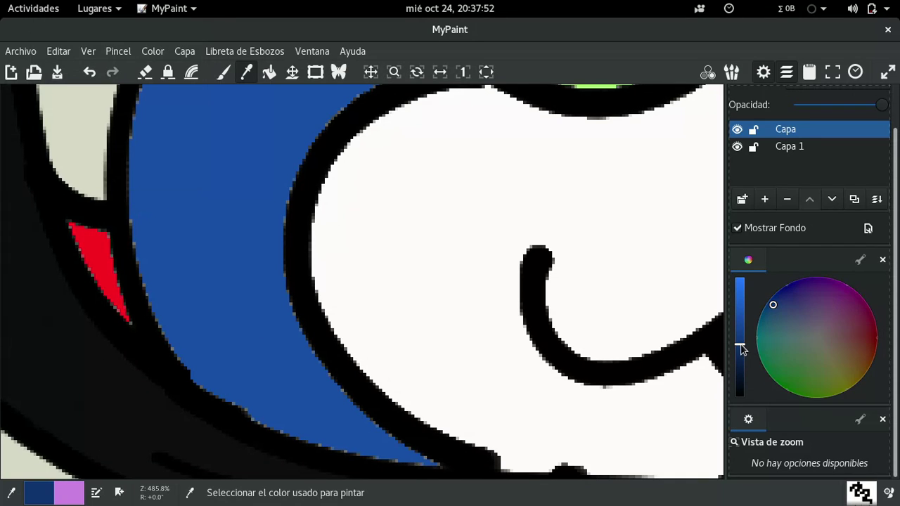
left_click(219, 74)
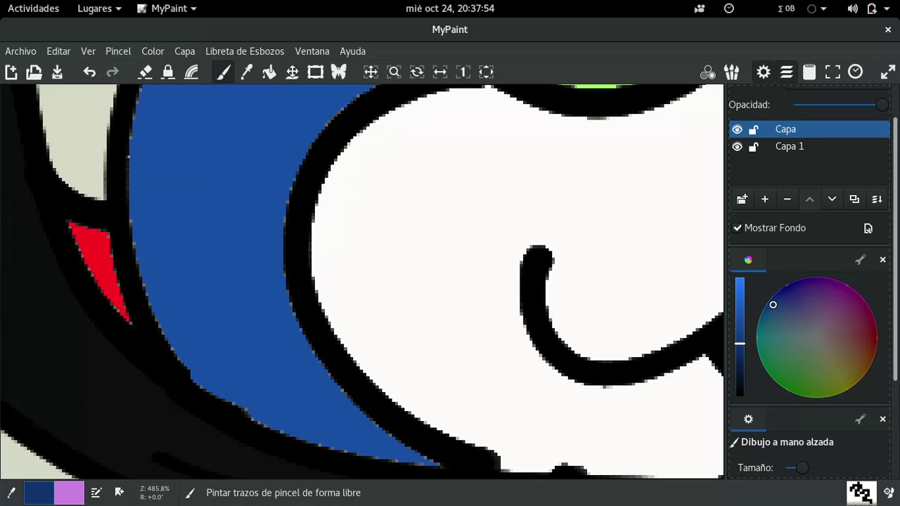
mouse_move(128, 156)
left_mouse_down()
mouse_move(191, 261)
mouse_move(279, 303)
left_mouse_up()
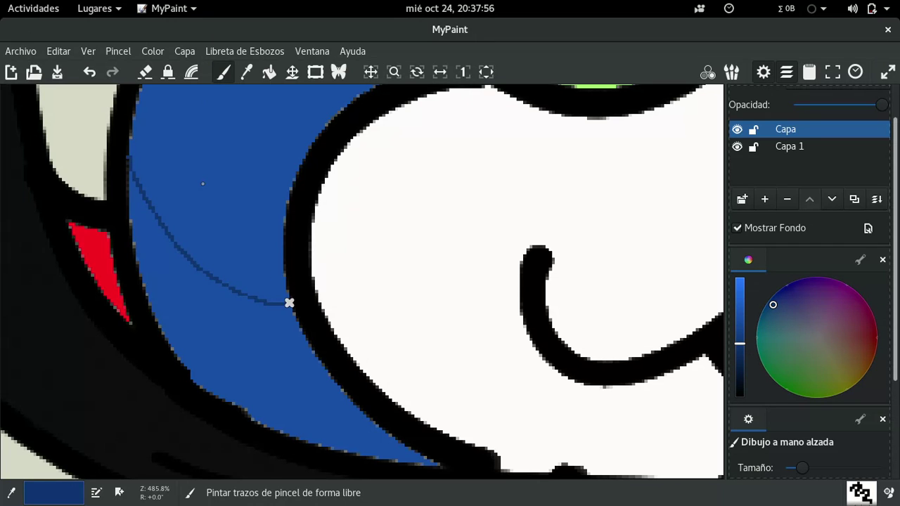
Step: Try to fill the fur below the shadow outline with dark blue and undo the fill
key("f")
left_click(275, 341)
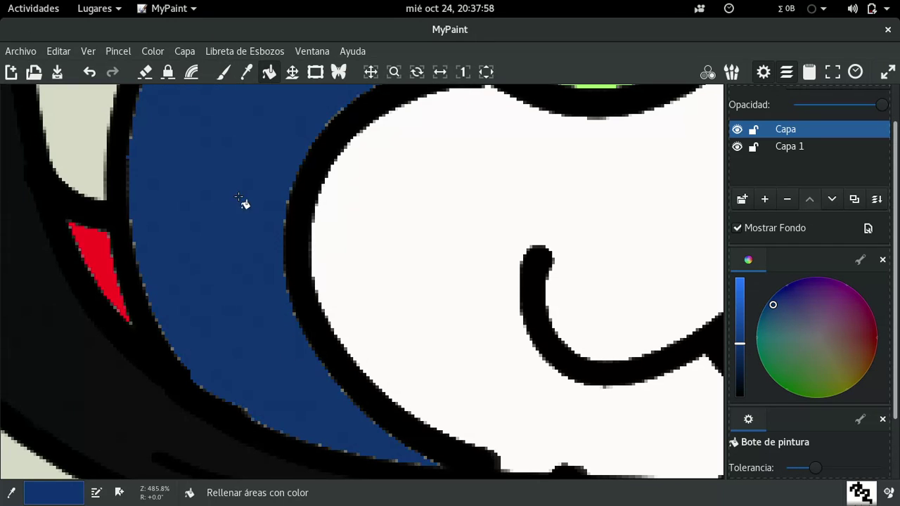
left_click(89, 72)
Step: Lower the paint bucket's tolerance to its minimum and fill the fur below the shadow outline with dark blue
left_click(311, 51)
left_click(338, 73)
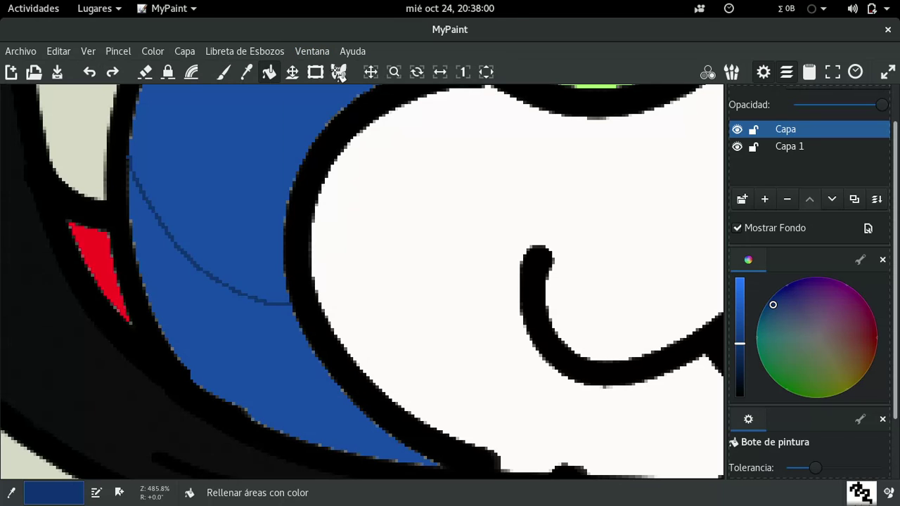
left_click_drag(887, 177, 880, 239)
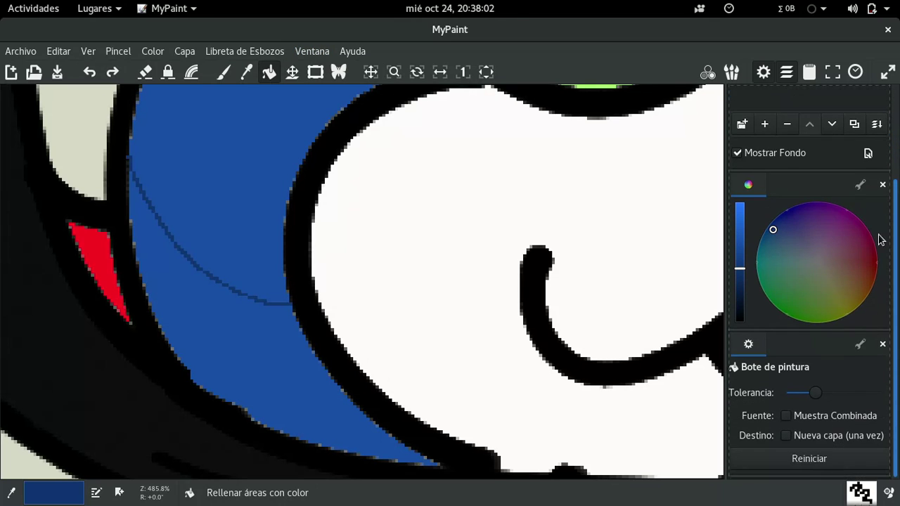
left_click(787, 388)
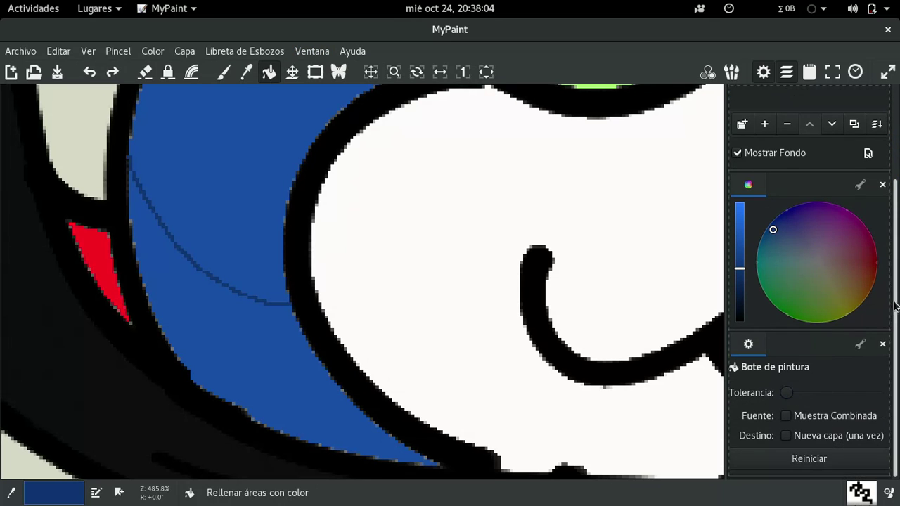
scroll(887, 253, "up", 2)
scroll(886, 260, "down", 1)
left_click(281, 368)
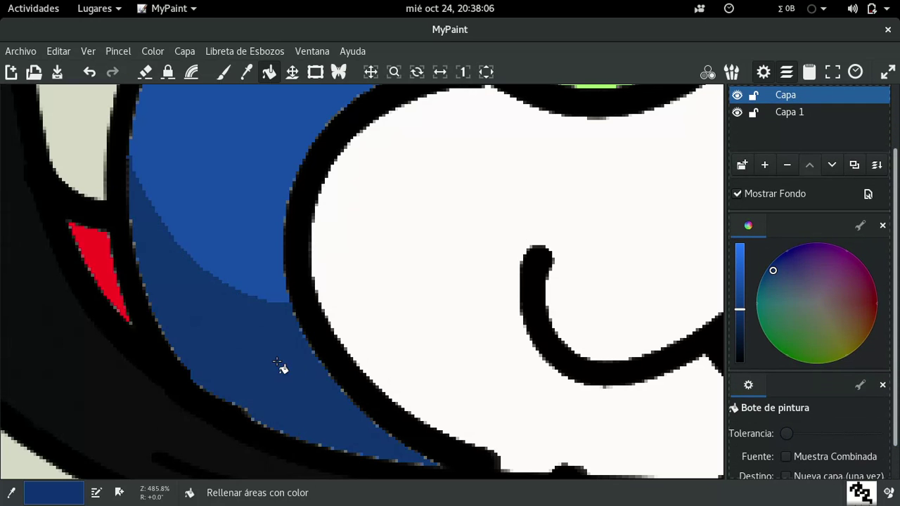
Step: Outline a shadow across the fur beside the right-hand cheek and fill the area below it with dark blue
left_click(371, 72)
scroll(220, 221, "right", 5)
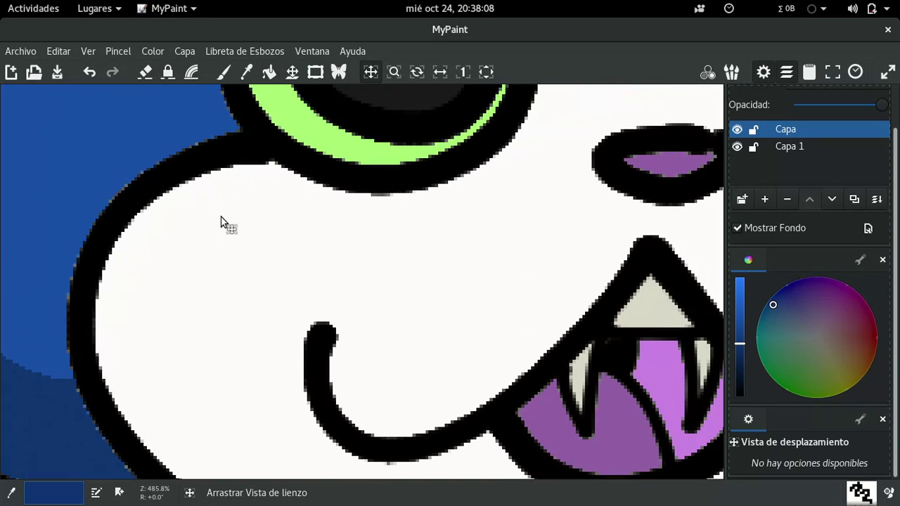
scroll(396, 197, "right", 10)
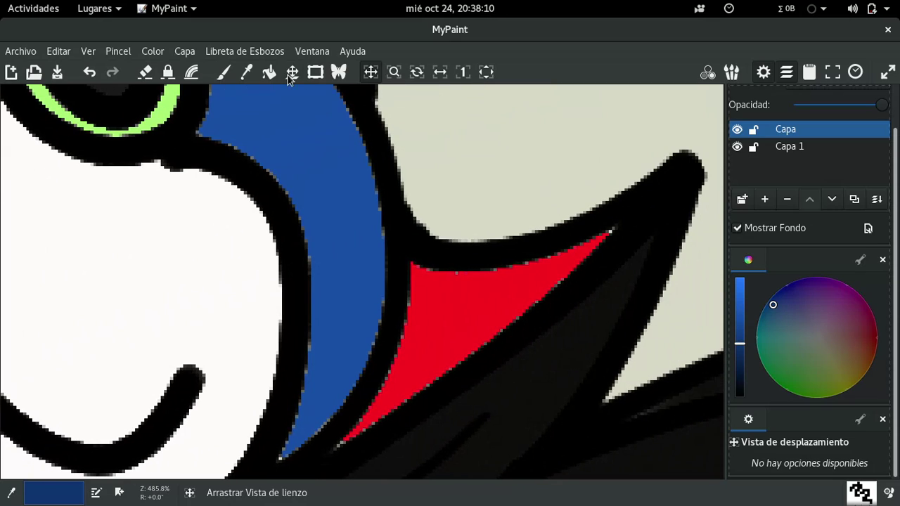
left_click(225, 72)
left_click_drag(361, 137, 346, 222)
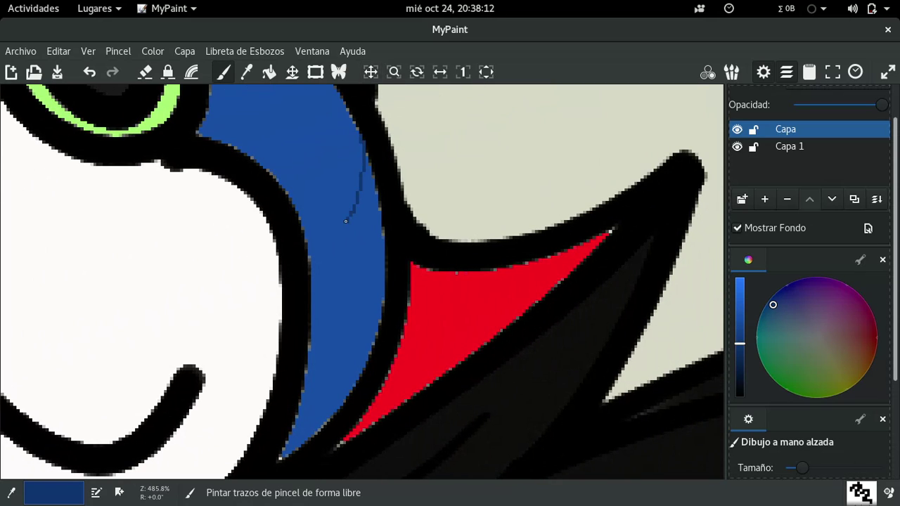
left_click(268, 73)
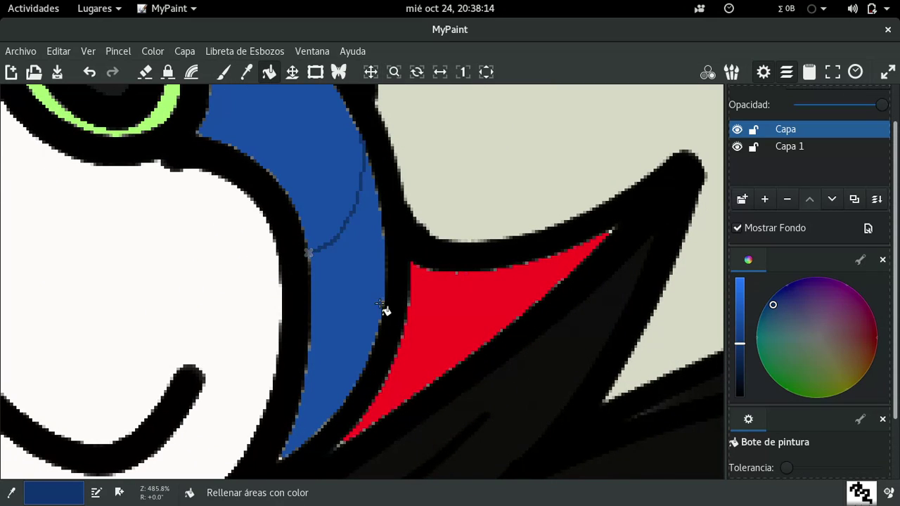
left_click(378, 305)
Step: Outline a shadow at the inner base of the left-hand ear and fill it with dark blue
left_click(371, 72)
mouse_move(317, 122)
left_mouse_down()
mouse_move(394, 243)
mouse_move(494, 309)
mouse_move(548, 218)
mouse_move(466, 396)
mouse_move(586, 283)
mouse_move(608, 299)
left_mouse_up()
left_click(224, 72)
mouse_move(366, 116)
left_mouse_down()
mouse_move(346, 203)
mouse_move(236, 294)
mouse_move(323, 242)
mouse_move(391, 244)
mouse_move(459, 213)
left_mouse_up()
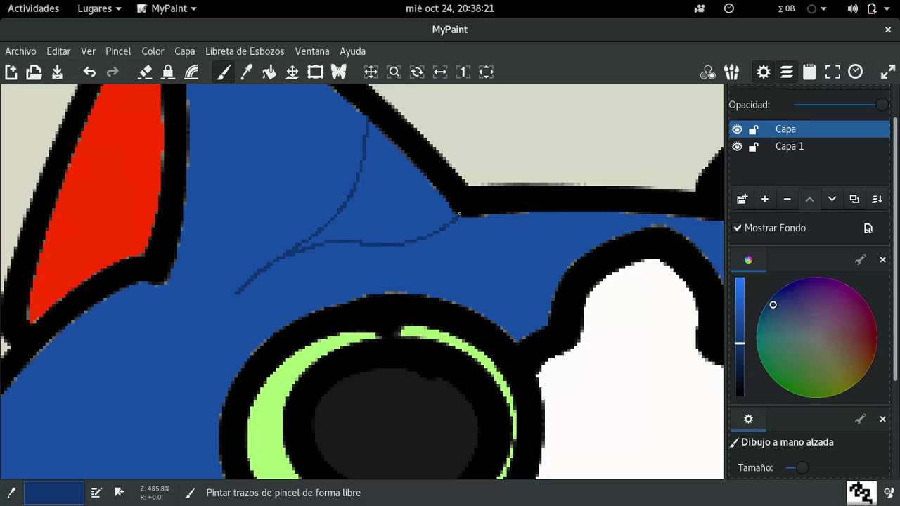
left_click(269, 72)
left_click(401, 182)
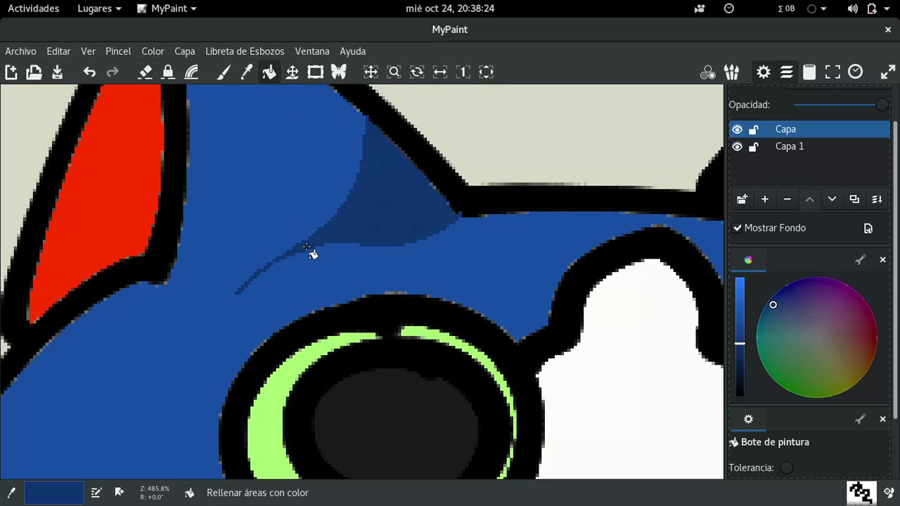
Step: Outline a shadow at the base of the right-hand ear down to the brow line and fill it with dark blue
left_click(370, 72)
left_click_drag(395, 124, 234, 249)
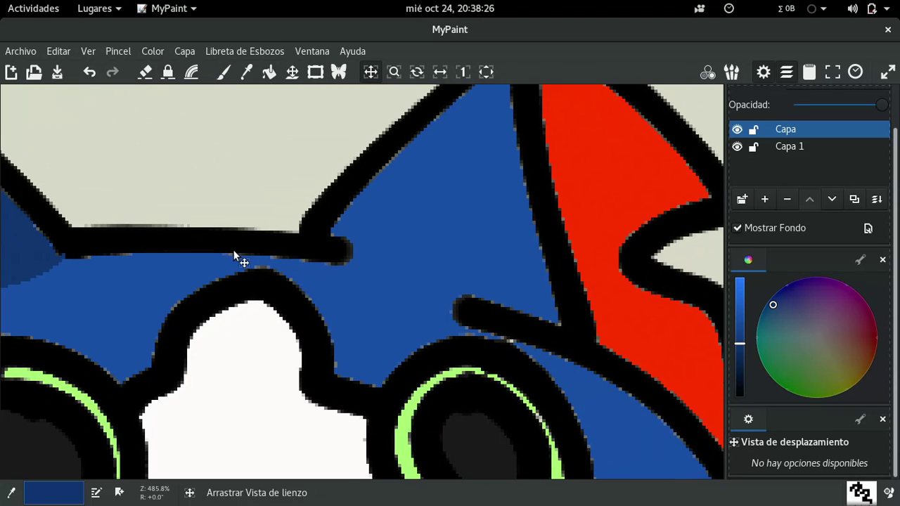
left_click(224, 72)
mouse_move(427, 125)
left_mouse_down()
mouse_move(451, 223)
mouse_move(497, 274)
mouse_move(542, 287)
left_mouse_up()
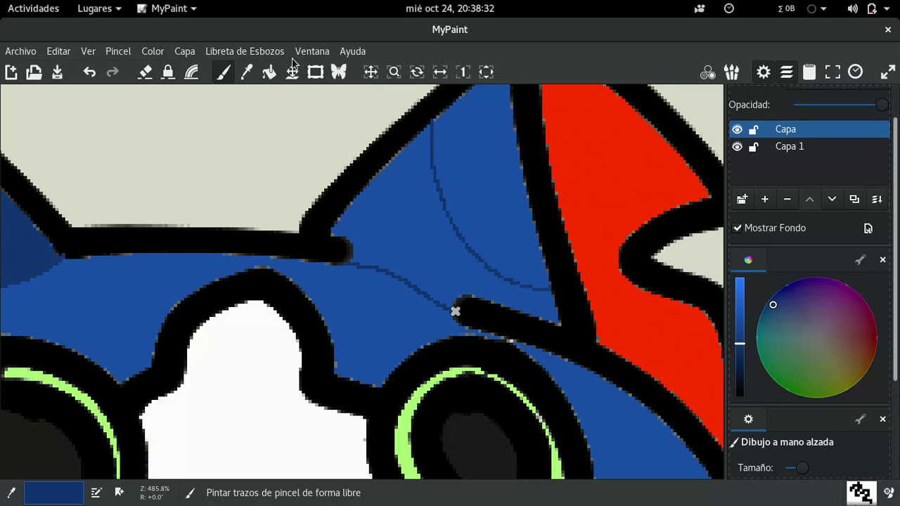
left_click(269, 72)
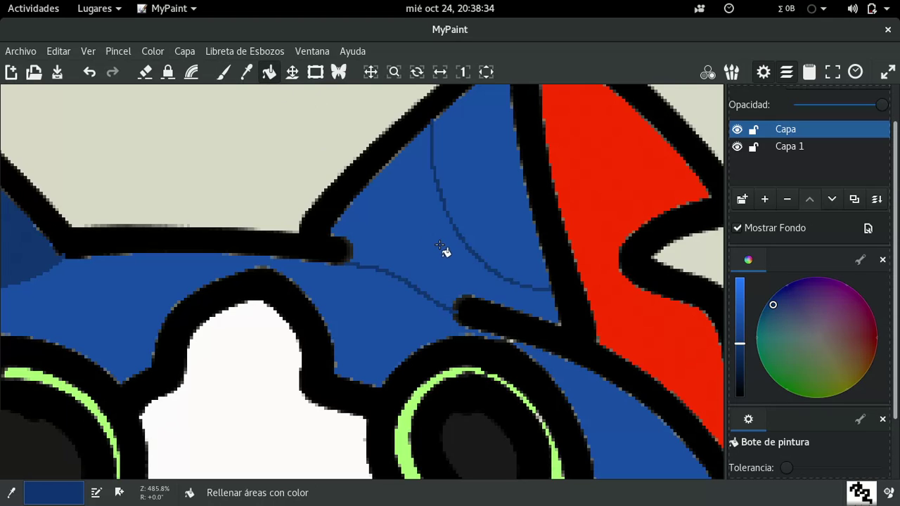
left_click(462, 265)
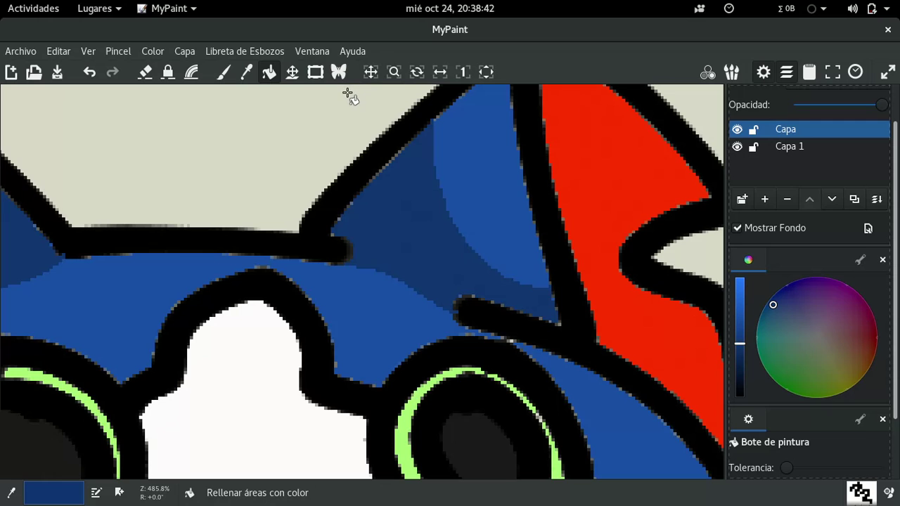
Step: Sample the white of the face, darken it to grey and draw a curved shadow line upward from the nose
left_click_drag(370, 73, 312, 94)
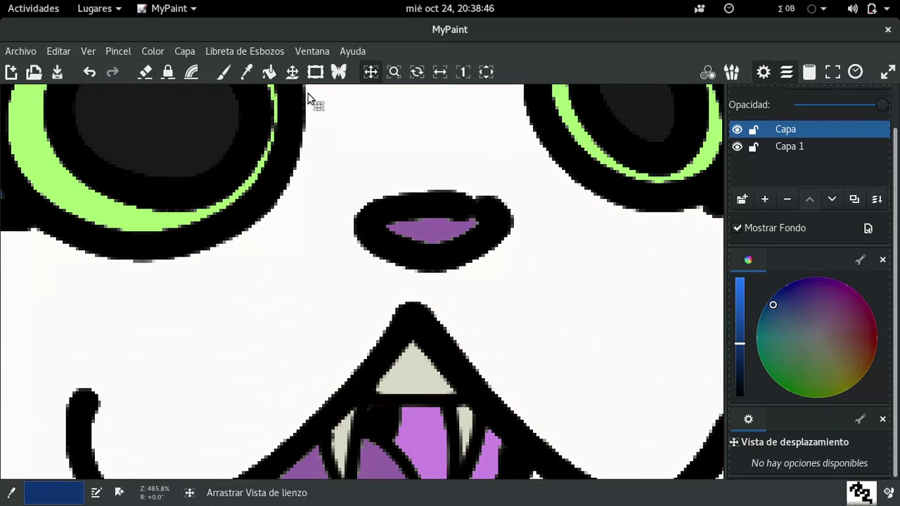
left_click(246, 72)
left_click_drag(379, 125, 429, 104)
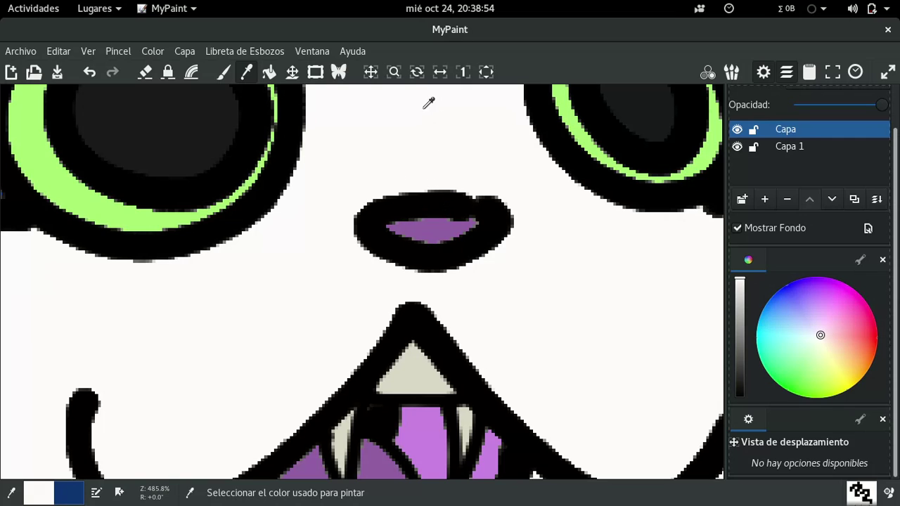
left_click_drag(738, 283, 759, 316)
left_click(223, 73)
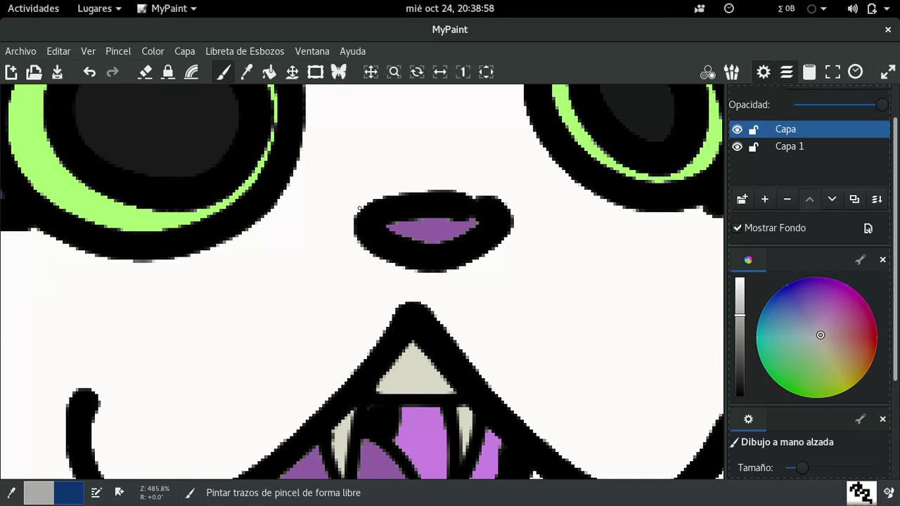
mouse_move(359, 208)
left_mouse_down()
mouse_move(326, 153)
mouse_move(342, 111)
left_mouse_up()
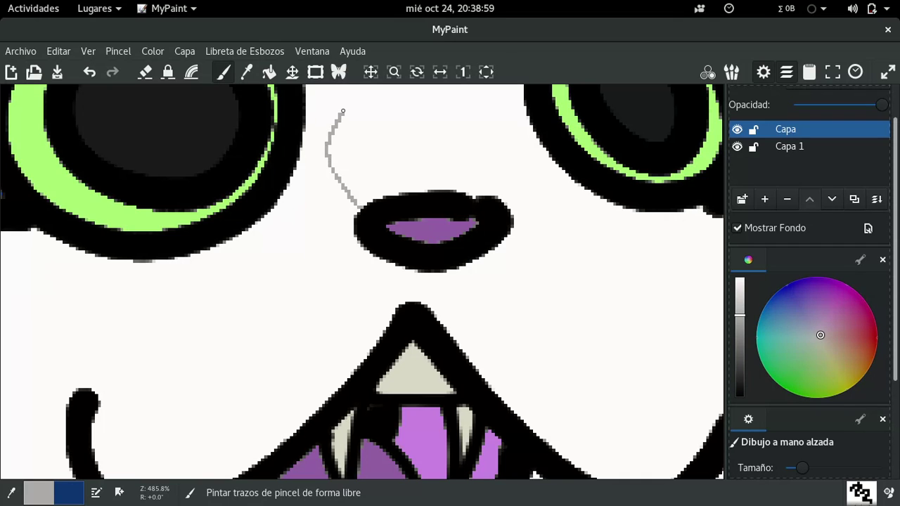
Step: Complete the shadow outline around the bridge of the nose between the eyes and fill it with grey
left_click(371, 72)
left_click_drag(407, 125, 256, 124)
left_click(220, 72)
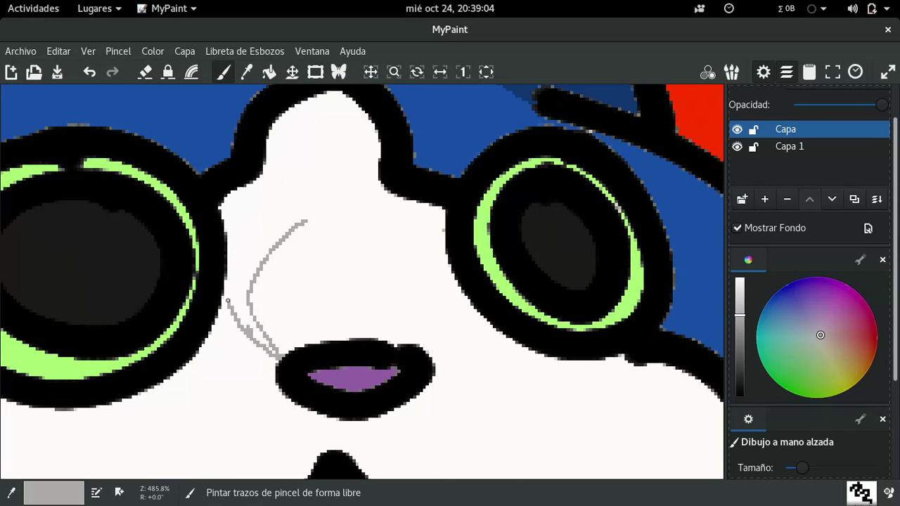
mouse_move(227, 300)
left_mouse_down()
mouse_move(227, 254)
mouse_move(269, 199)
mouse_move(330, 179)
mouse_move(380, 209)
left_mouse_up()
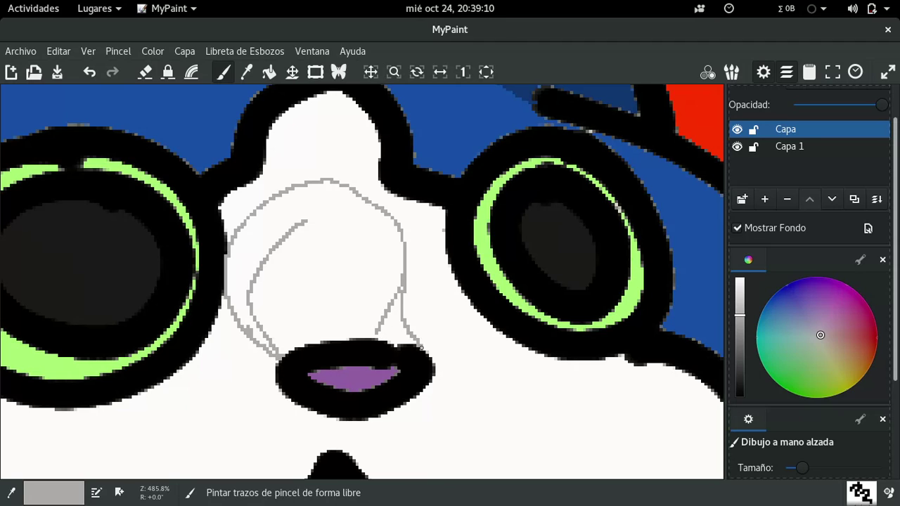
left_click(269, 72)
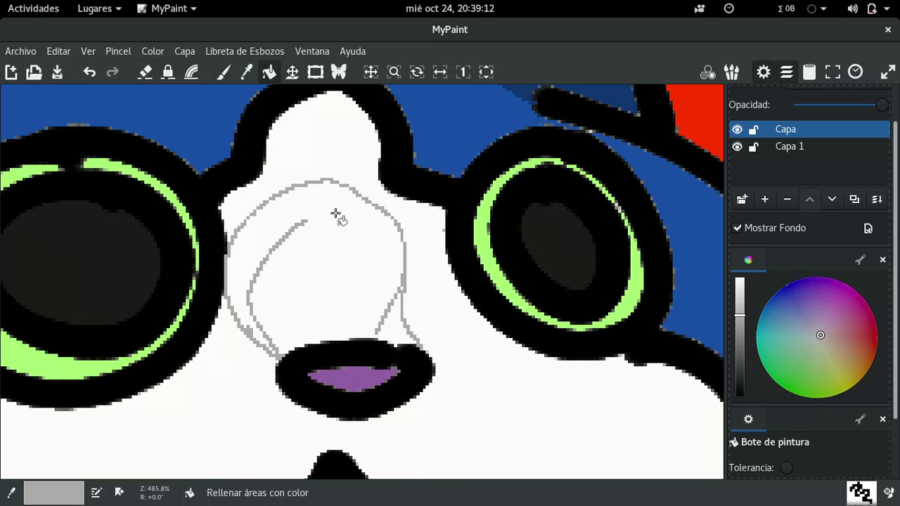
left_click(366, 270)
Step: Draw grey shadow lines above the mouth, from its left-hand end to the central peak and down along the right-hand side
left_click(375, 71)
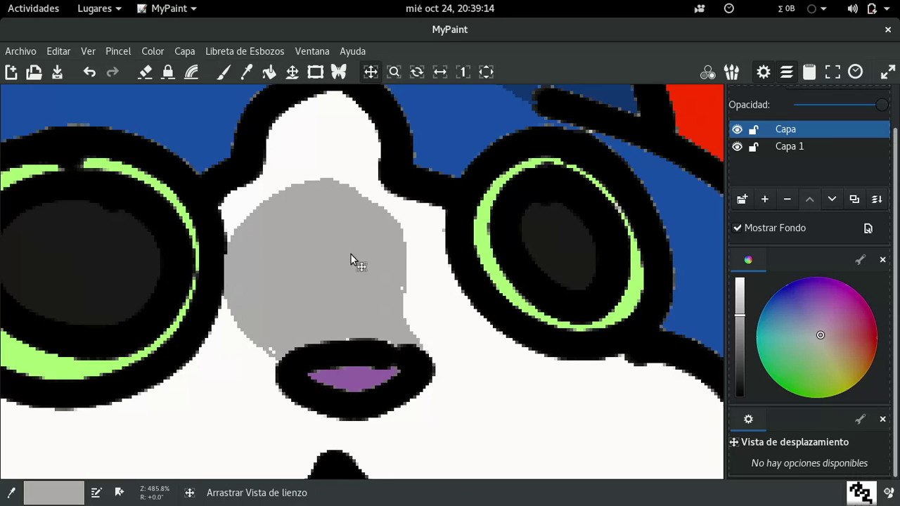
left_click_drag(351, 255, 314, 142)
key("b")
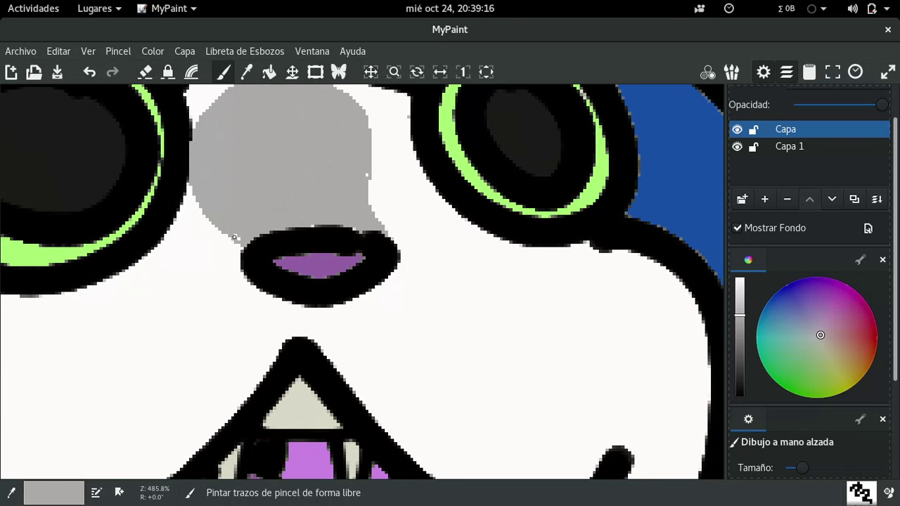
left_click(372, 71)
scroll(375, 91, "down", 10)
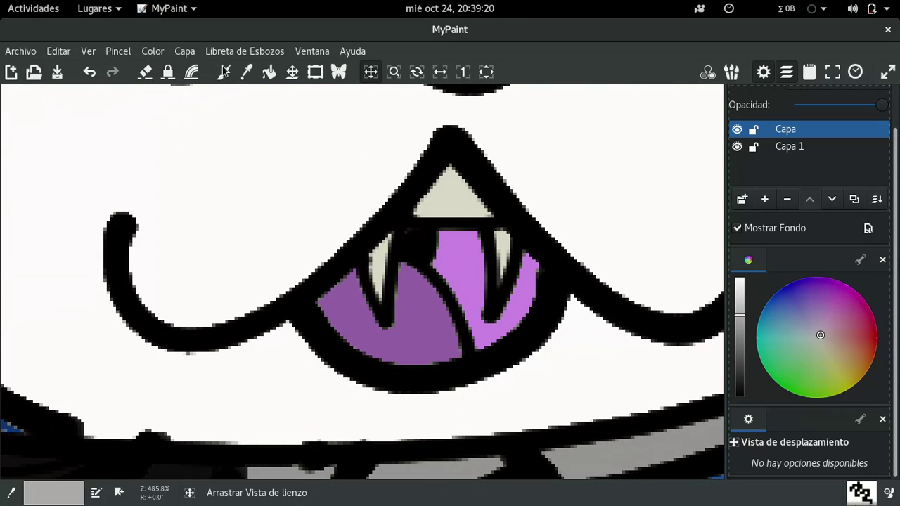
left_click(225, 73)
mouse_move(135, 226)
left_mouse_down()
mouse_move(247, 251)
mouse_move(394, 143)
left_mouse_up()
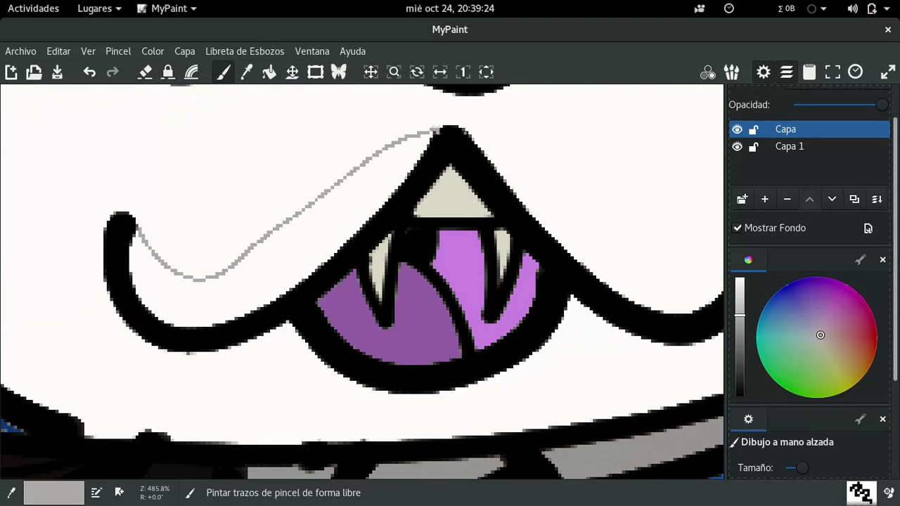
mouse_move(467, 132)
left_mouse_down()
mouse_move(632, 254)
mouse_move(684, 274)
left_mouse_up()
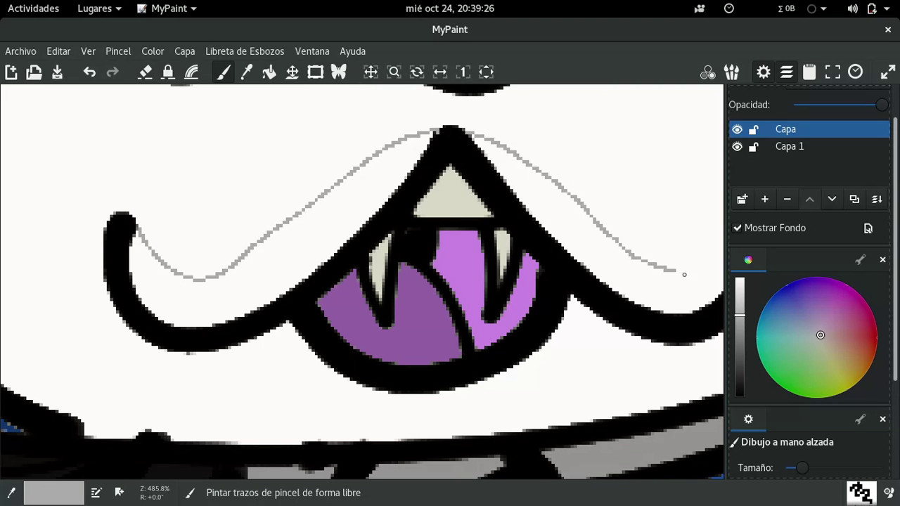
Step: Fill the two outlined areas along the upper edge of the mouth line with grey
left_click(391, 75)
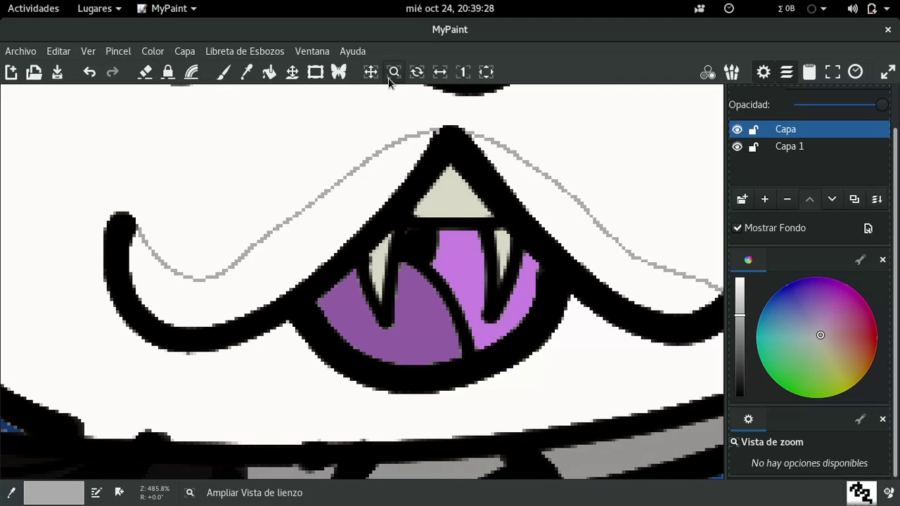
left_click(370, 73)
left_click(269, 73)
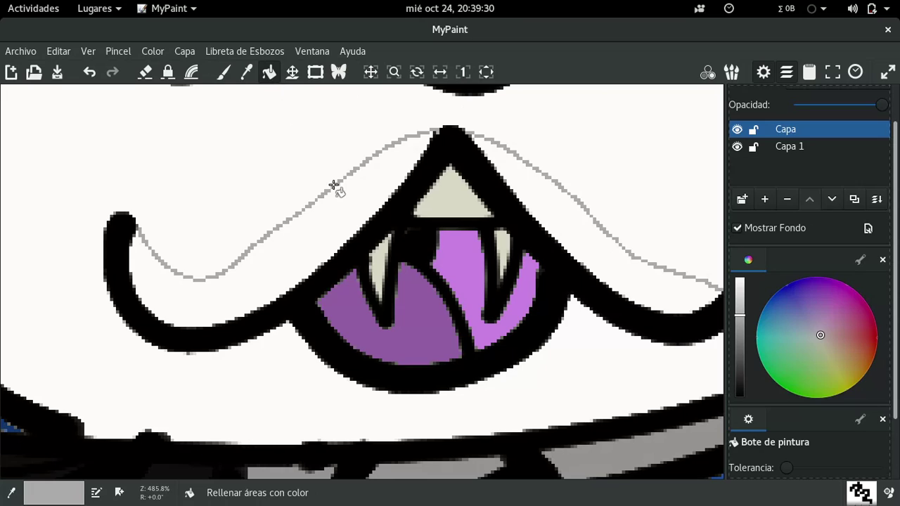
left_click(380, 206)
left_click(533, 181)
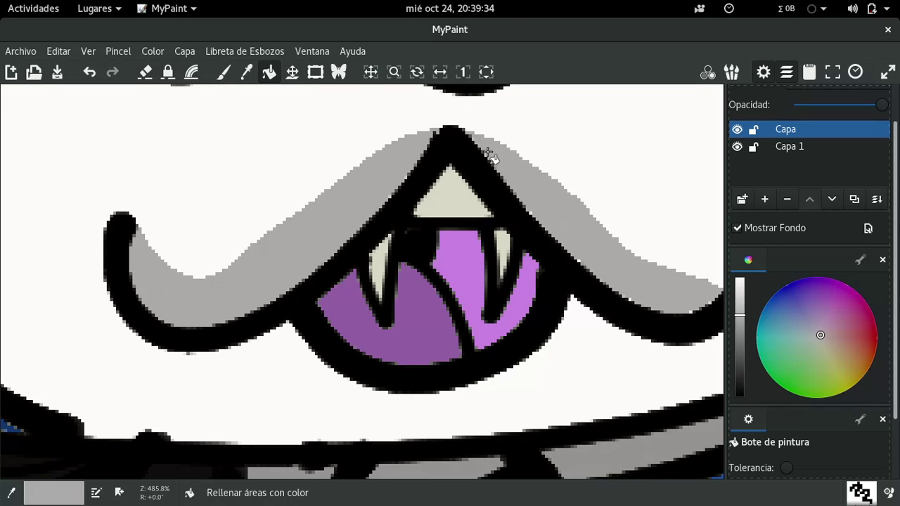
Step: Outline a shadow along the lower edge of the left-hand white cheek down to the collar and fill it with grey
left_click(371, 73)
mouse_move(352, 257)
left_mouse_down()
mouse_move(422, 161)
mouse_move(490, 289)
left_mouse_up()
left_click(223, 72)
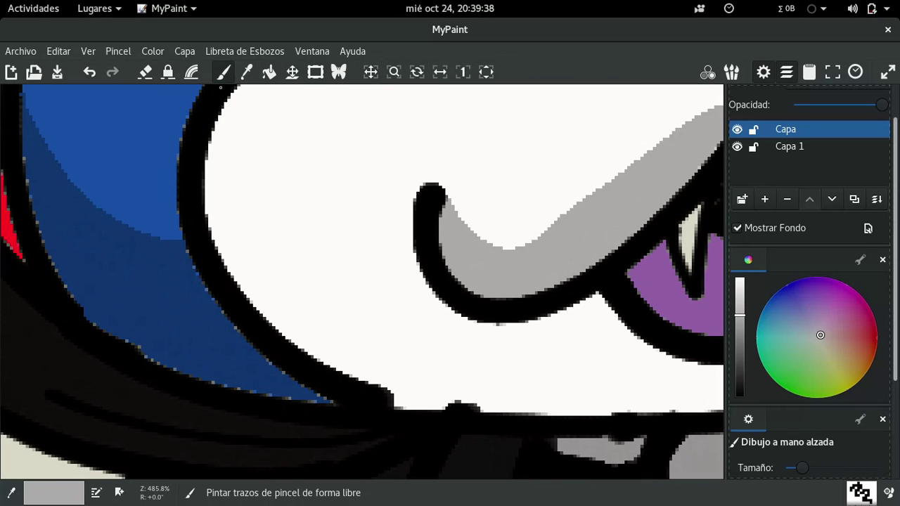
mouse_move(214, 239)
left_mouse_down()
mouse_move(297, 289)
mouse_move(409, 343)
mouse_move(632, 409)
mouse_move(668, 409)
left_mouse_up()
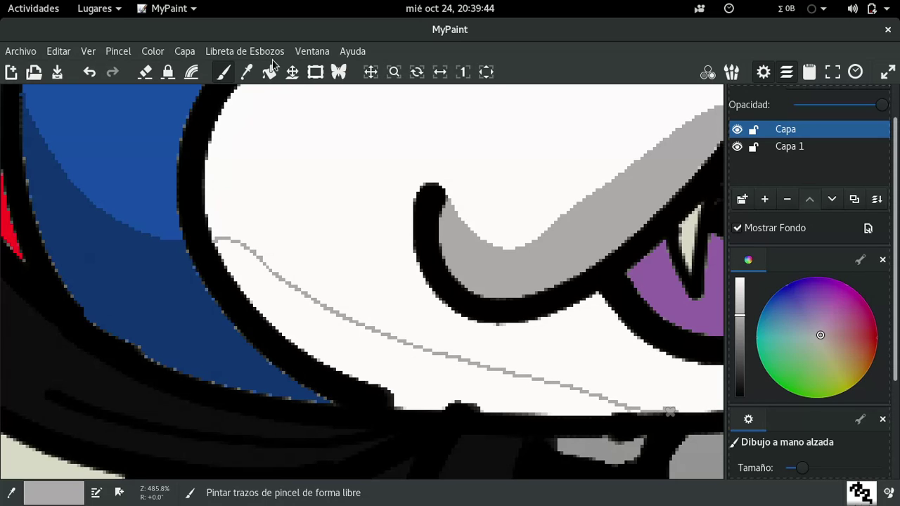
left_click(245, 51)
key("Escape")
left_click(269, 72)
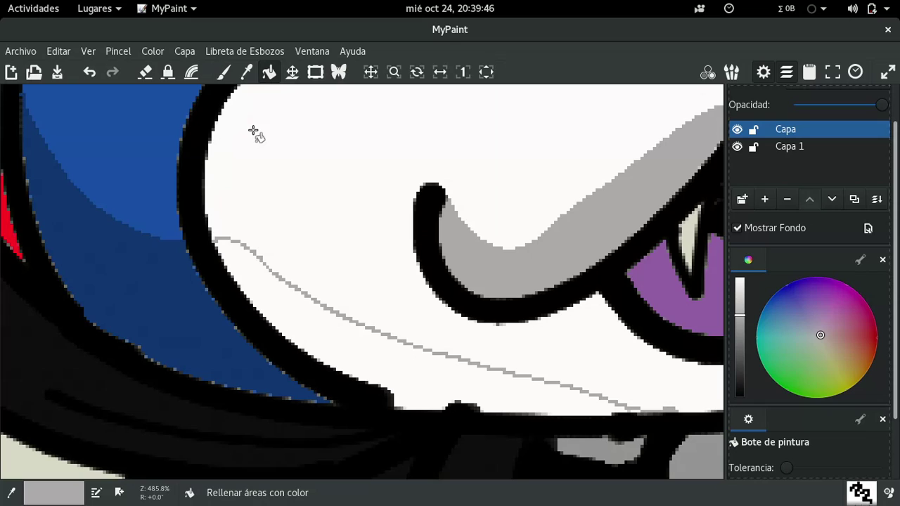
left_click(324, 322)
left_click(224, 71)
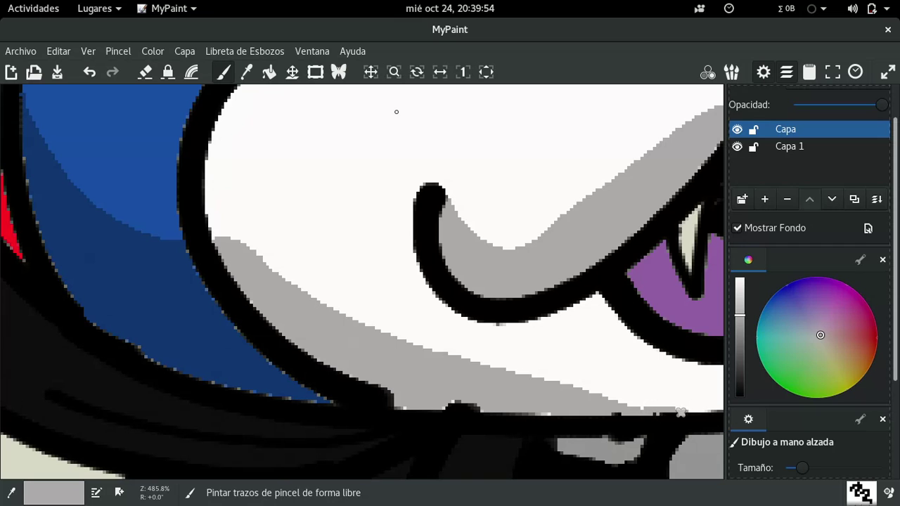
Step: Draw a shadow line across the white paw below the chest and fill its lower part with grey
left_click(370, 72)
left_click_drag(544, 185, 441, 184)
scroll(442, 185, "down", 8)
scroll(441, 184, "left", 6)
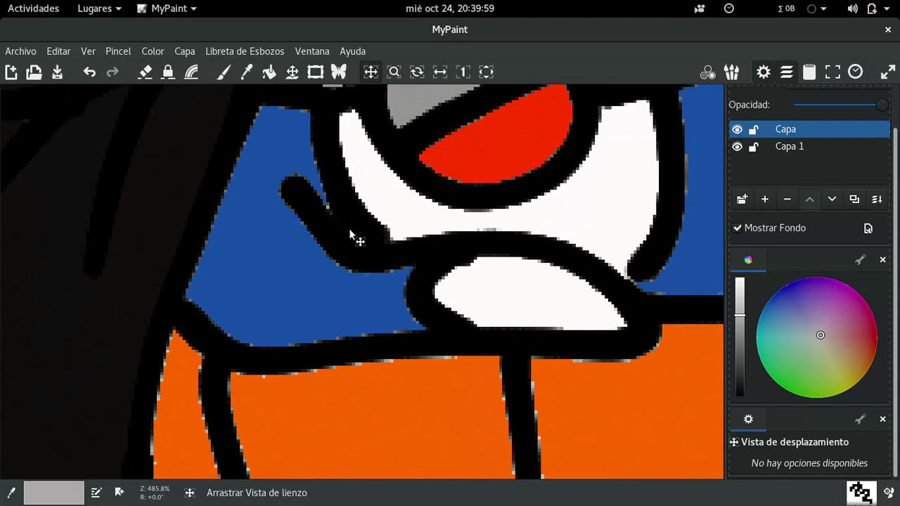
scroll(349, 232, "right", 2)
left_click(222, 73)
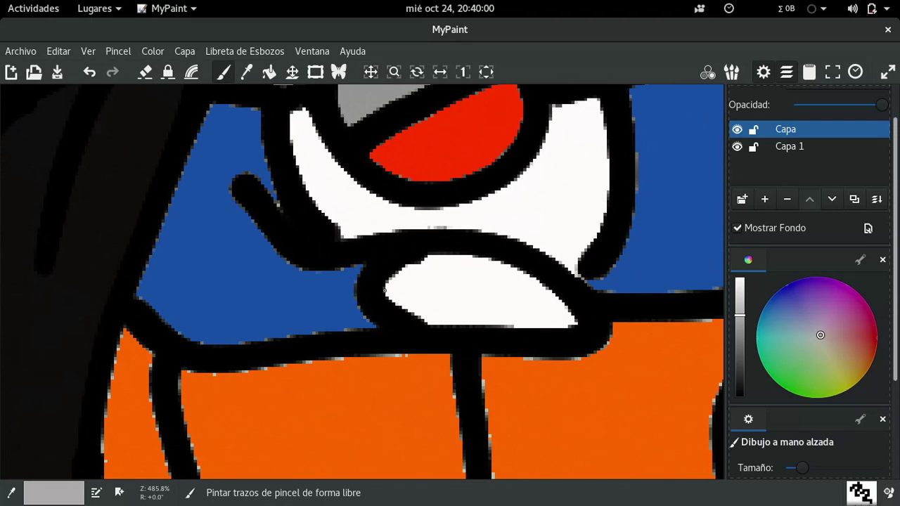
left_click_drag(440, 303, 513, 306)
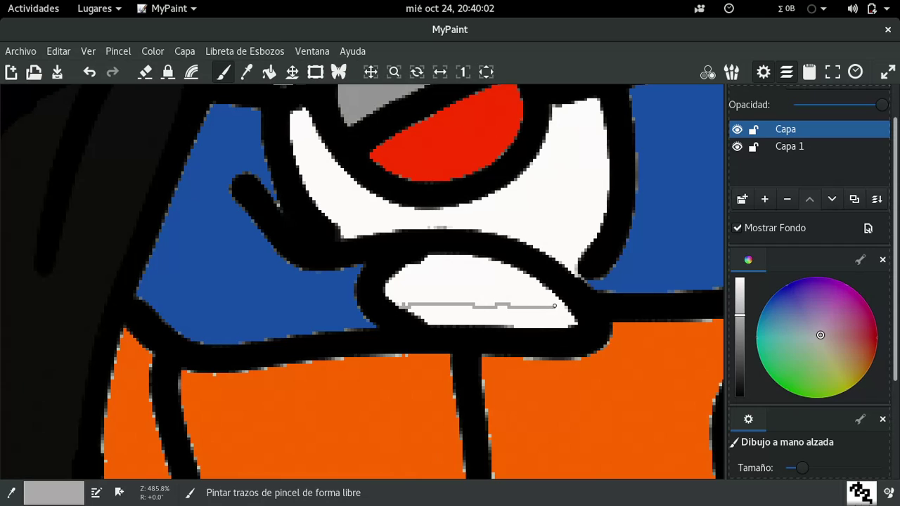
left_click(269, 72)
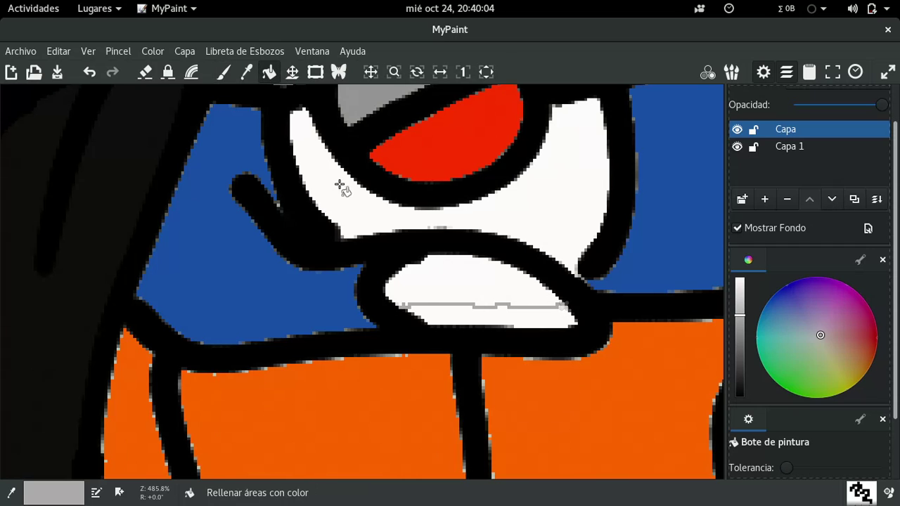
left_click(446, 318)
Step: Draw a curved shadow line across the white chest beneath the red and grey bell and fill the area above it with grey
left_click(370, 72)
mouse_move(407, 117)
left_mouse_down()
mouse_move(372, 145)
mouse_move(221, 174)
left_mouse_up()
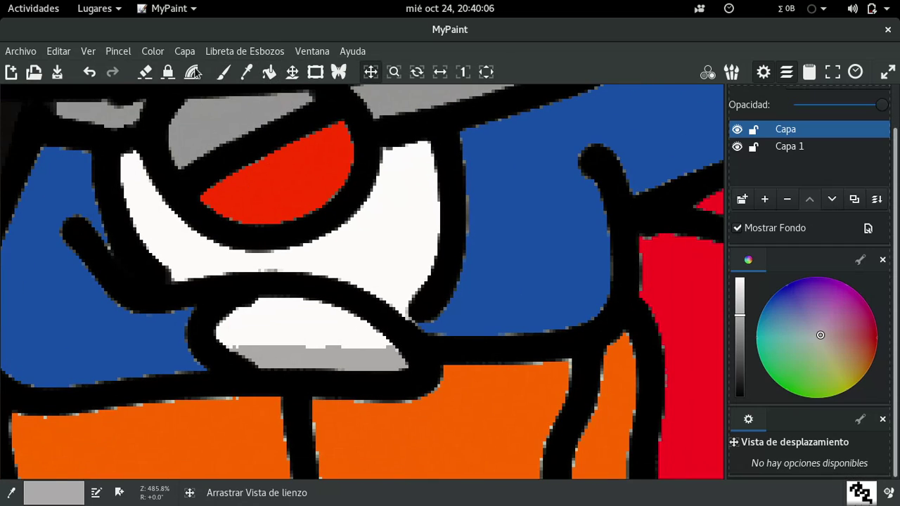
key("b")
mouse_move(143, 225)
left_mouse_down()
mouse_move(236, 265)
mouse_move(271, 268)
mouse_move(314, 261)
mouse_move(396, 210)
left_mouse_up()
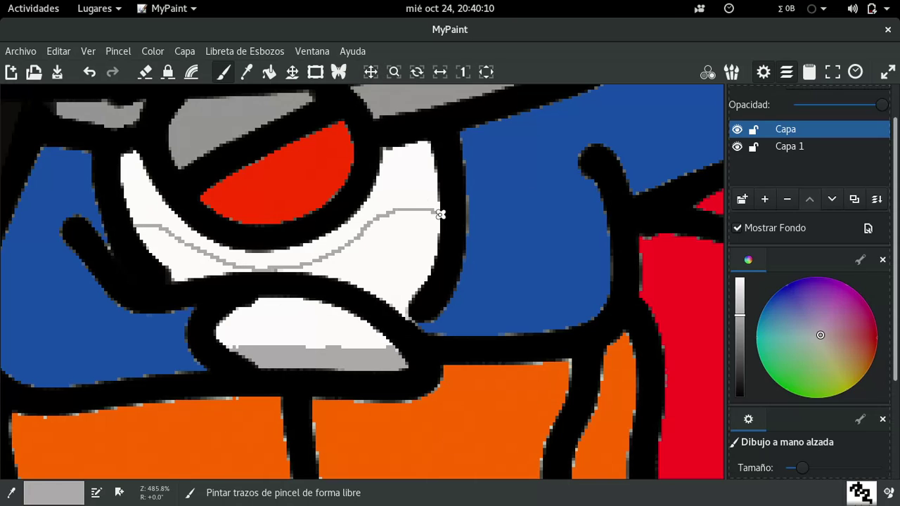
left_click(269, 72)
left_click(423, 176)
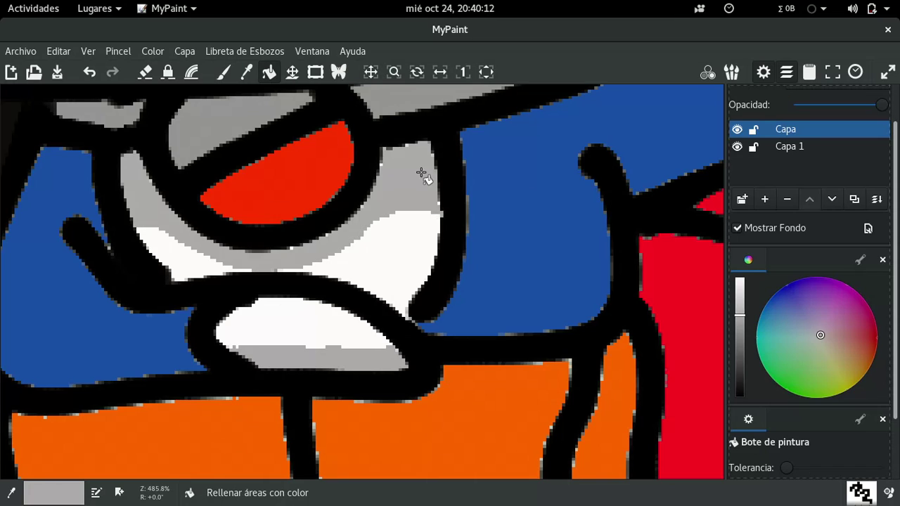
Step: Outline a curved shadow at the upper inner edge of the left-hand white foot and fill it with grey
left_click(370, 72)
mouse_move(386, 110)
left_mouse_down()
mouse_move(305, 329)
mouse_move(357, 365)
mouse_move(246, 165)
mouse_move(245, 251)
mouse_move(327, 163)
mouse_move(392, 27)
mouse_move(398, 112)
mouse_move(311, 246)
mouse_move(316, 52)
left_mouse_up()
key("b")
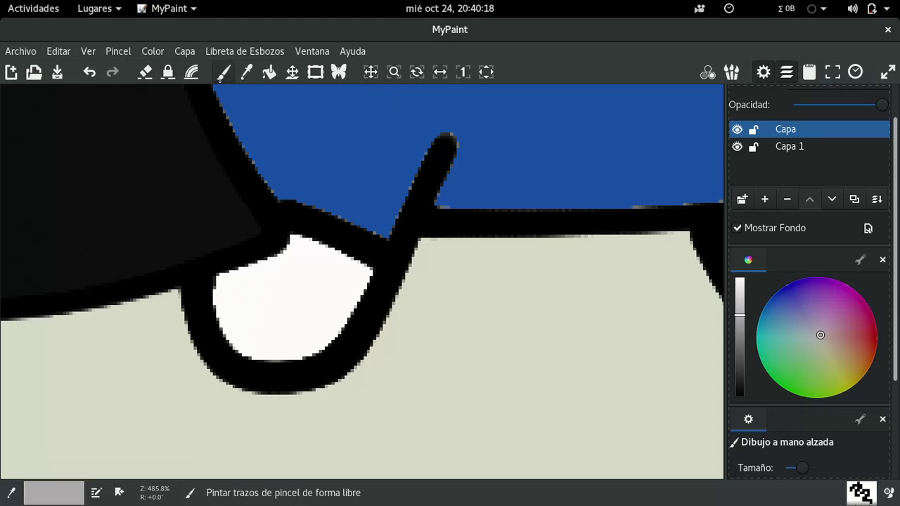
mouse_move(225, 303)
left_mouse_down()
mouse_move(303, 284)
mouse_move(314, 241)
left_mouse_up()
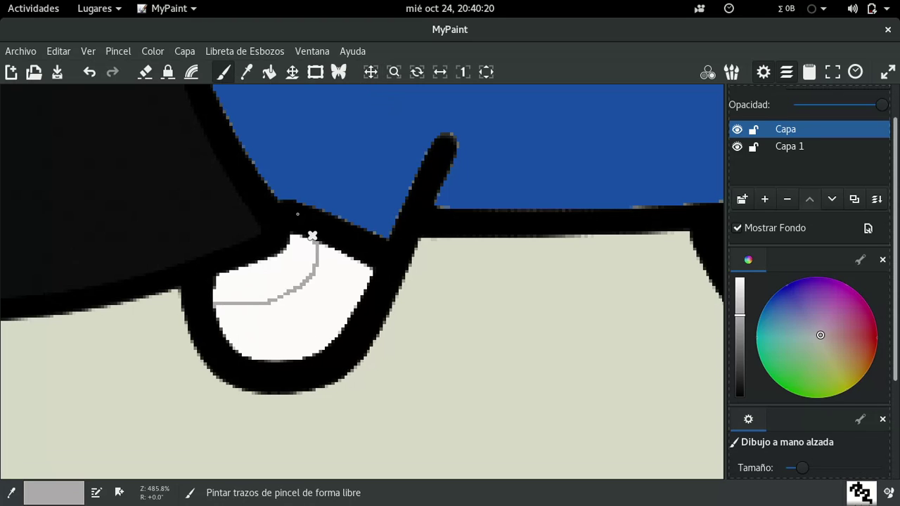
left_click(269, 72)
left_click(283, 273)
Step: Draw a slanted shadow line down the right-hand white foot and fill its left side with grey
left_click(370, 71)
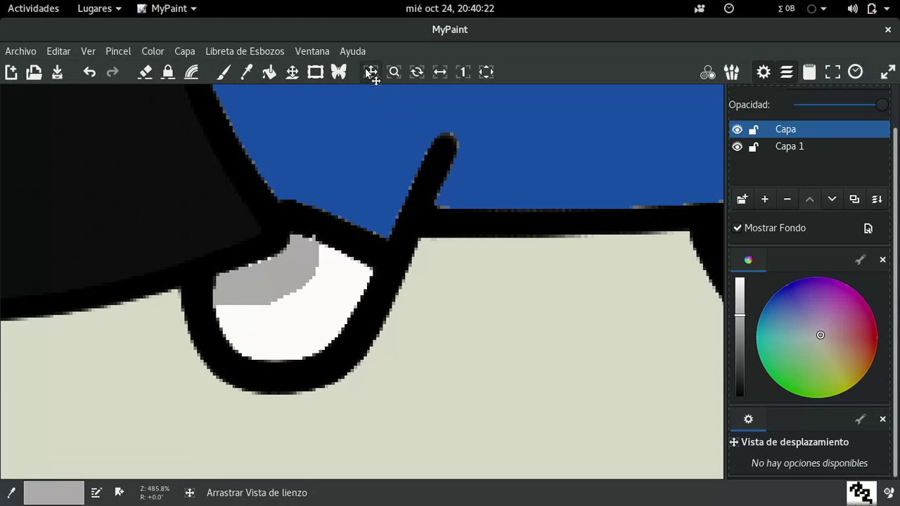
mouse_move(522, 164)
left_mouse_down()
mouse_move(314, 137)
mouse_move(47, 161)
left_mouse_up()
left_click(222, 73)
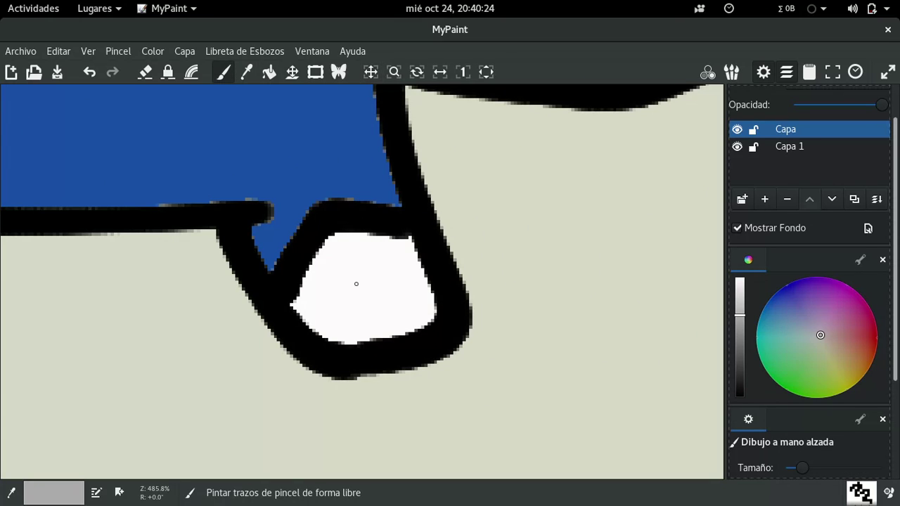
left_click_drag(328, 236, 350, 302)
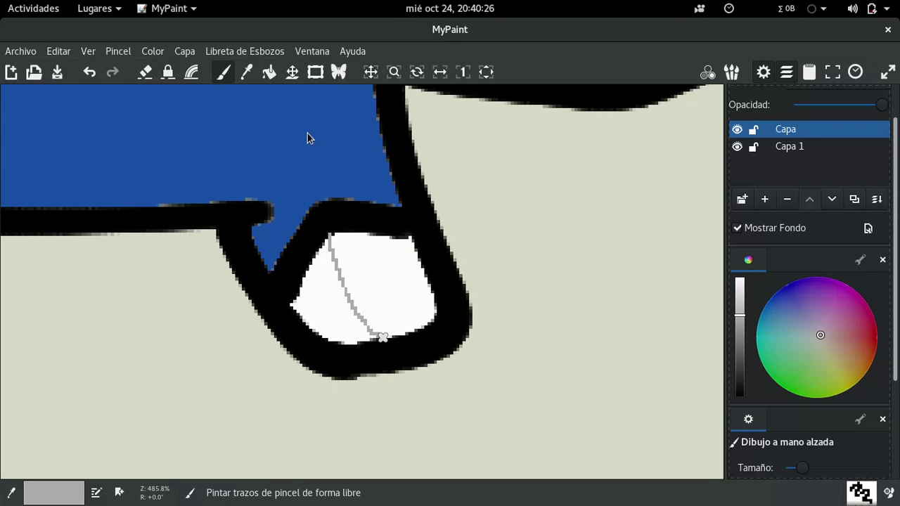
left_click(244, 51)
key("Escape")
left_click(269, 72)
left_click(338, 305)
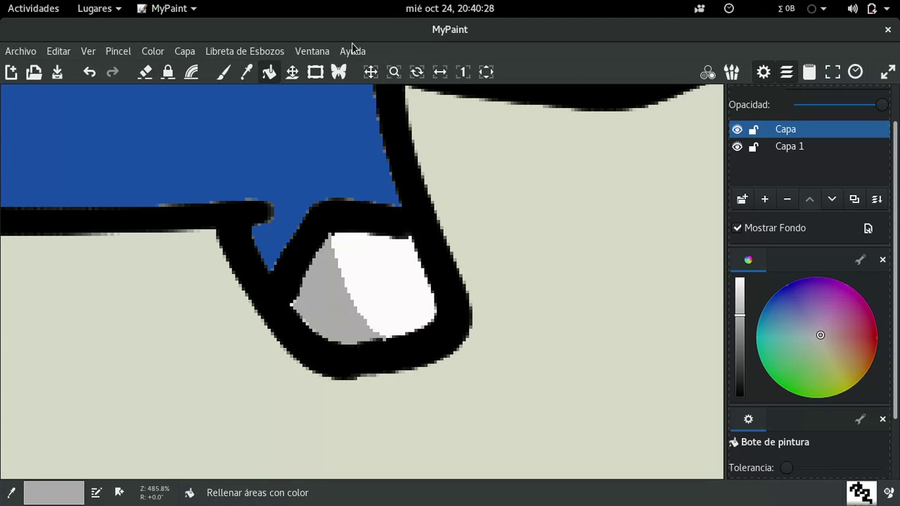
Step: Draw a shadow line across the white paw beside the red cape and fill the area above it with grey
left_click(370, 72)
mouse_move(351, 211)
left_mouse_down()
mouse_move(260, 290)
mouse_move(387, 187)
mouse_move(385, 353)
mouse_move(269, 260)
mouse_move(448, 176)
mouse_move(271, 115)
left_mouse_up()
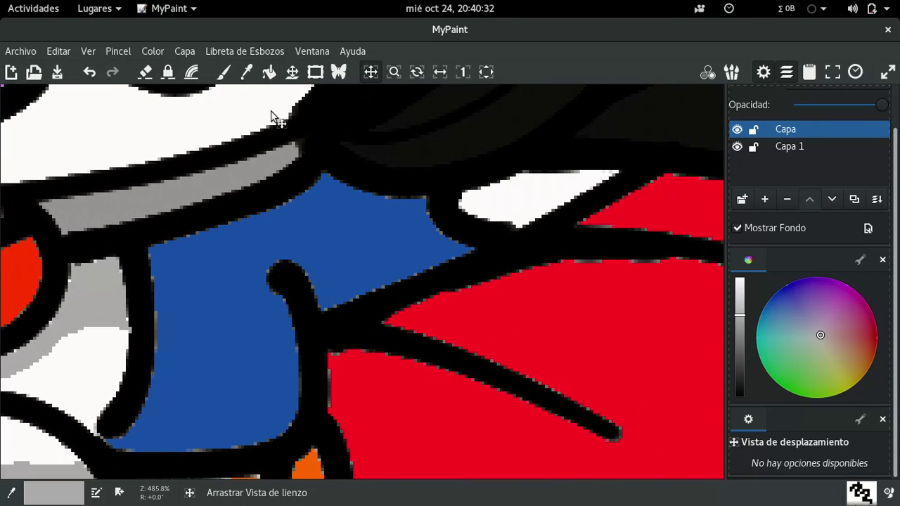
left_click(224, 73)
left_click_drag(497, 203, 591, 185)
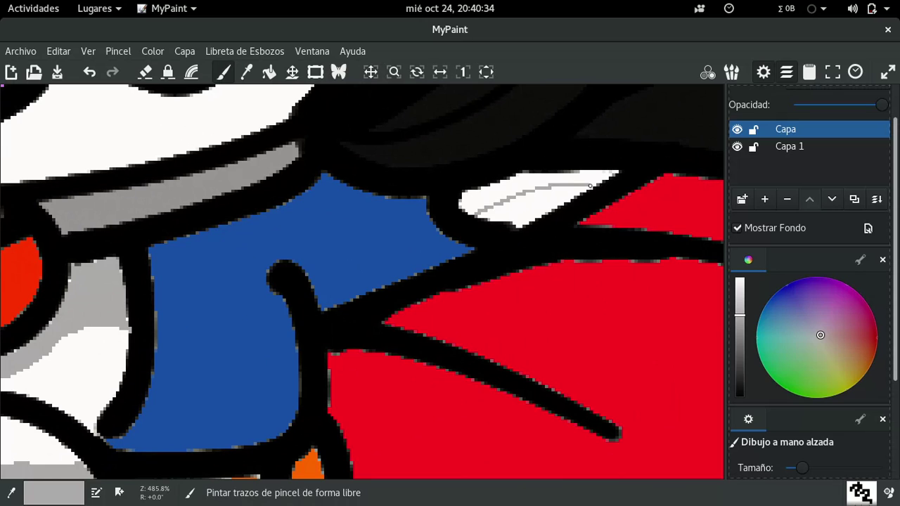
left_click(269, 72)
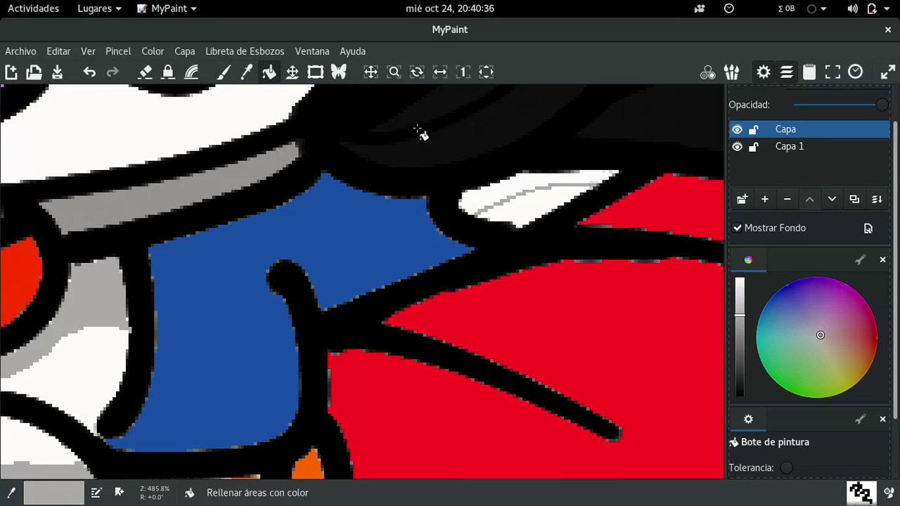
left_click(526, 186)
Step: Sample the body's blue, darken it, outline a shadow below the collar across the right-hand shoulder and fill it with dark blue
left_click(246, 72)
left_click(317, 203)
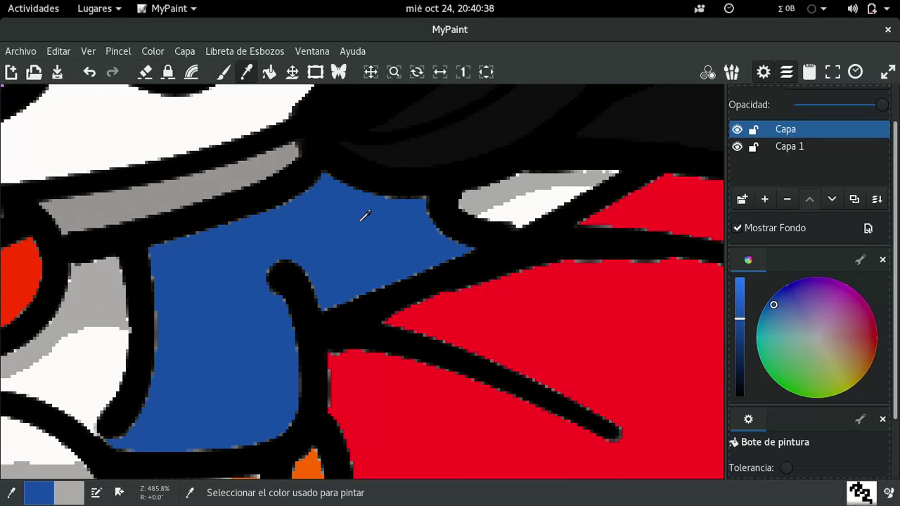
left_click(743, 343)
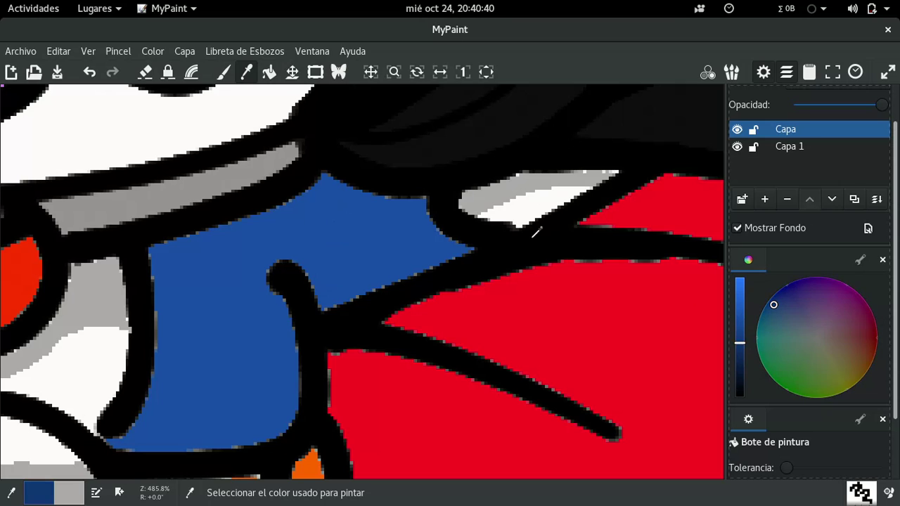
left_click(224, 71)
mouse_move(156, 324)
left_mouse_down()
mouse_move(215, 281)
mouse_move(324, 246)
mouse_move(433, 229)
left_mouse_up()
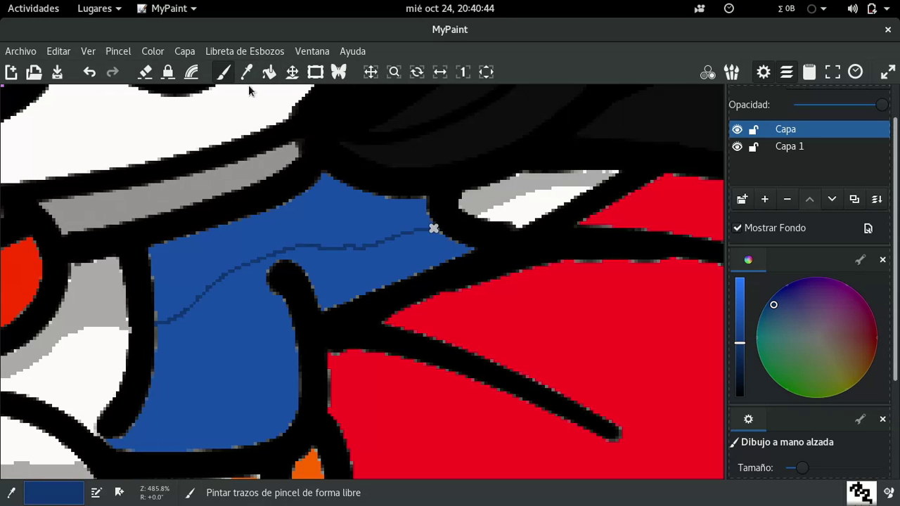
left_click(269, 73)
left_click(371, 205)
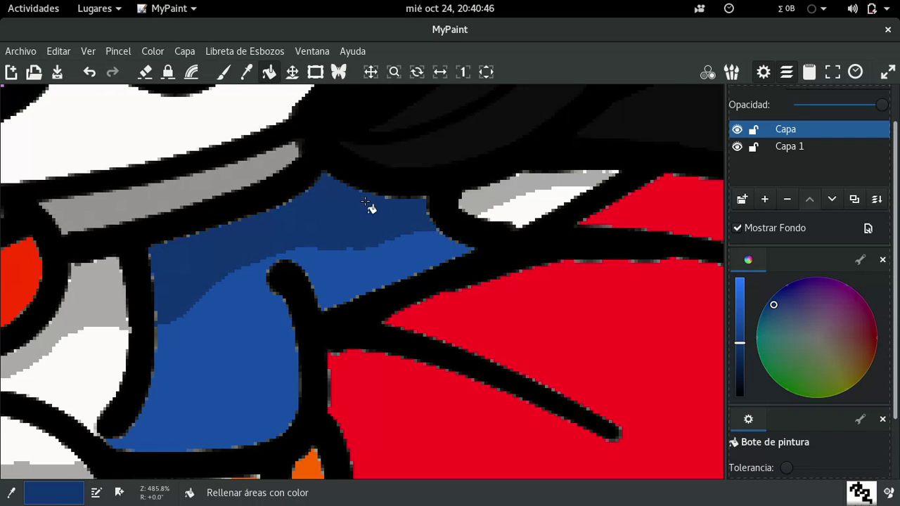
Step: Outline a shadow along the outer edge of the left-hand blue shoulder, beside the black cape, and fill it with dark blue
left_click(370, 73)
left_click_drag(258, 153, 398, 124)
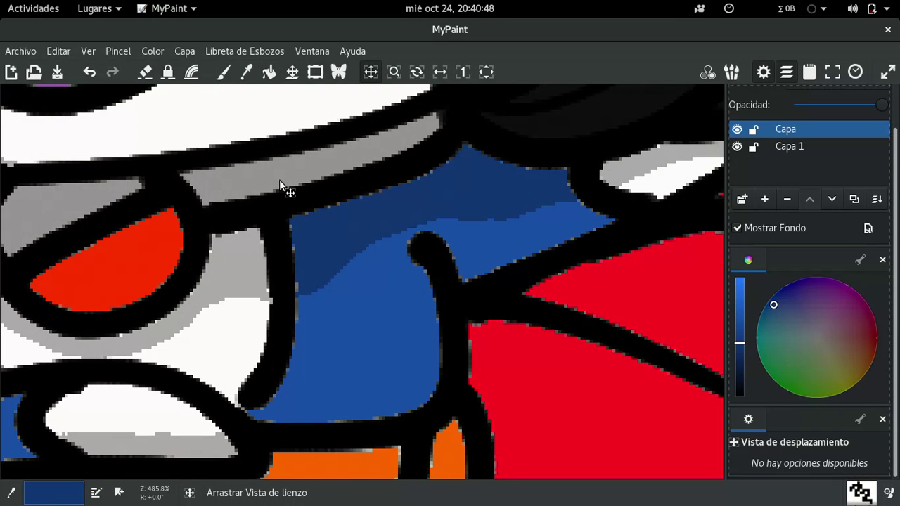
scroll(270, 229, "left", 10)
scroll(269, 228, "down", 2)
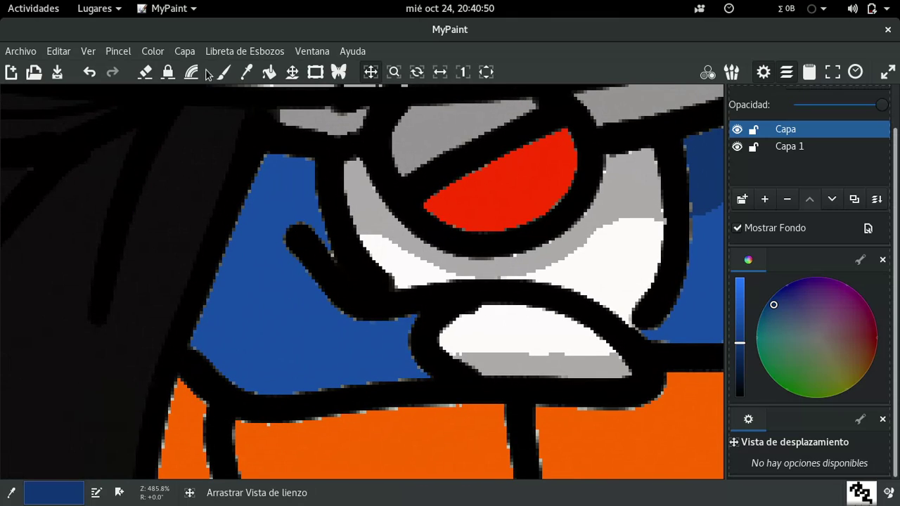
left_click(223, 72)
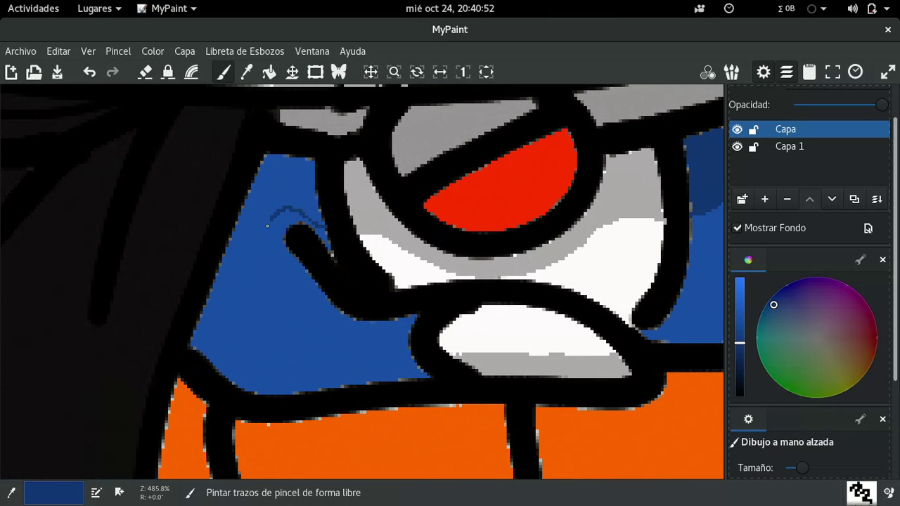
left_click_drag(267, 226, 251, 334)
left_click_drag(256, 204, 246, 240)
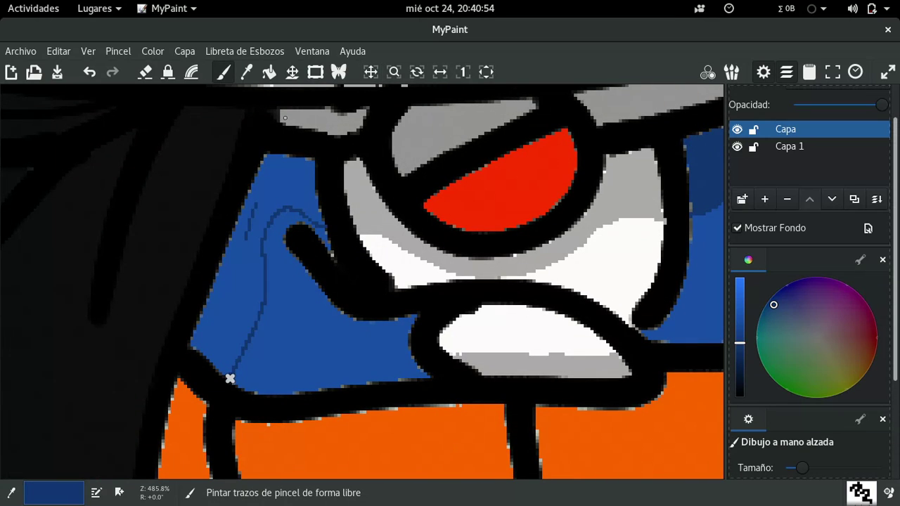
left_click(268, 73)
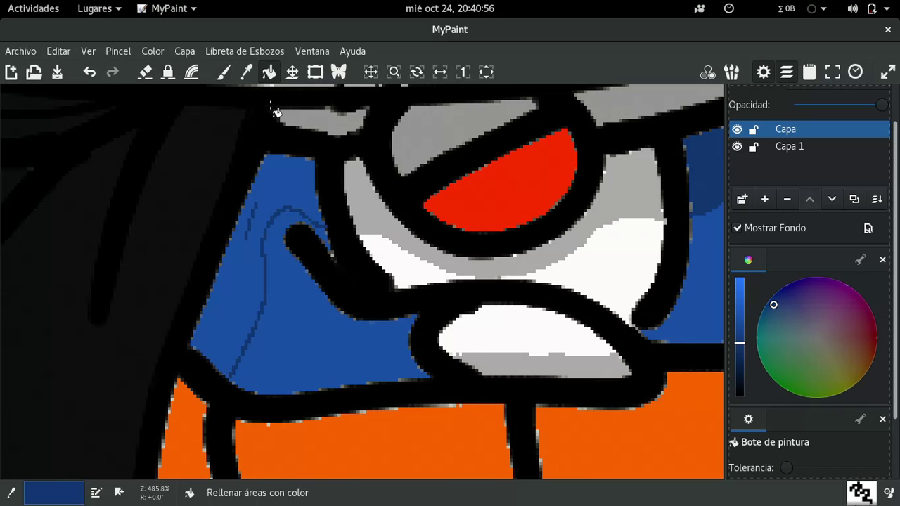
left_click(279, 170)
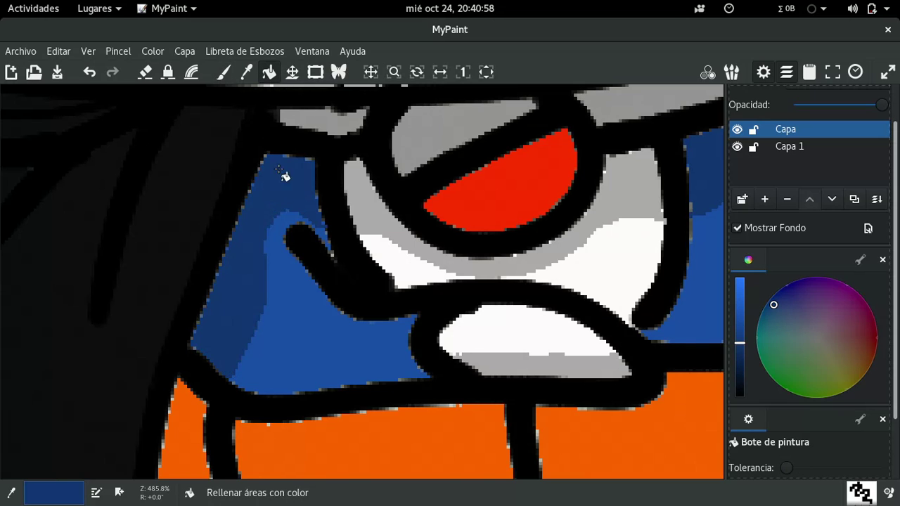
Step: Draw a curved shadow line under the left-hand blue arm up to the white paw and fill the area below it with dark blue
left_click(370, 72)
left_click_drag(305, 282, 261, 191)
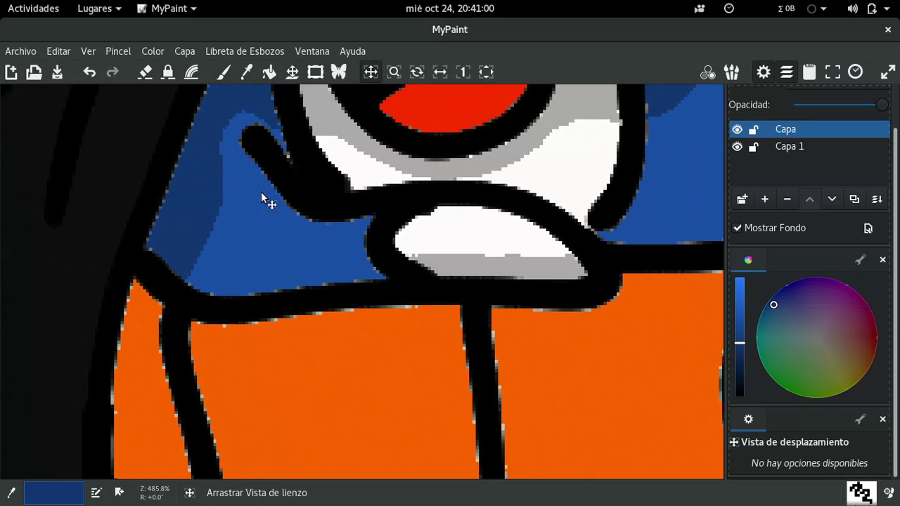
left_click(222, 73)
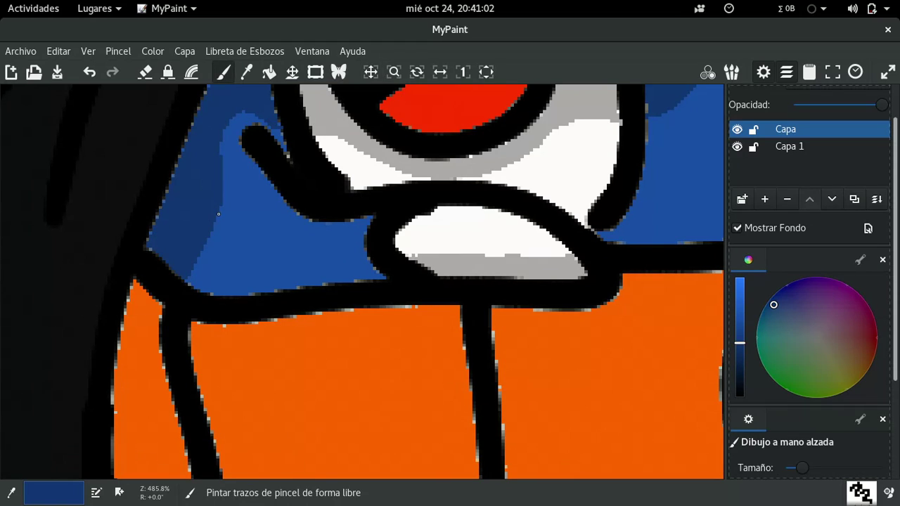
mouse_move(210, 248)
left_mouse_down()
mouse_move(268, 268)
mouse_move(305, 248)
left_mouse_up()
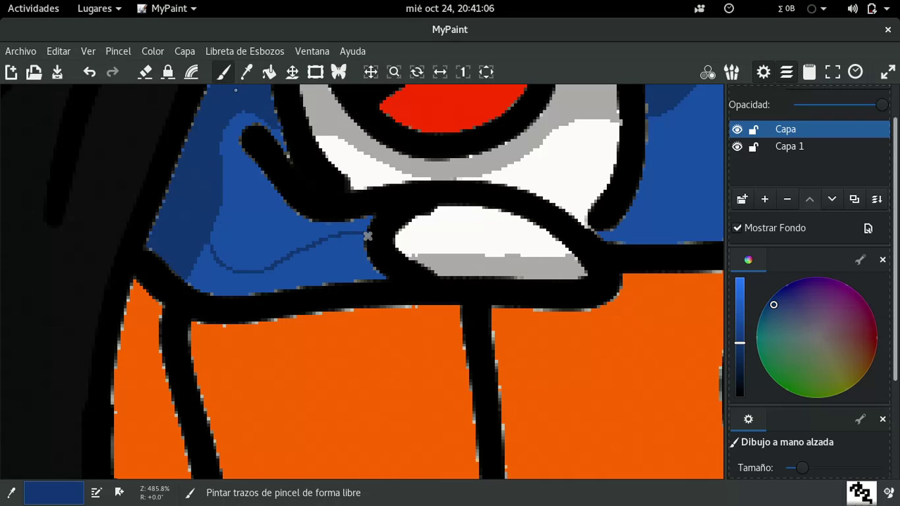
left_click(268, 72)
left_click(301, 282)
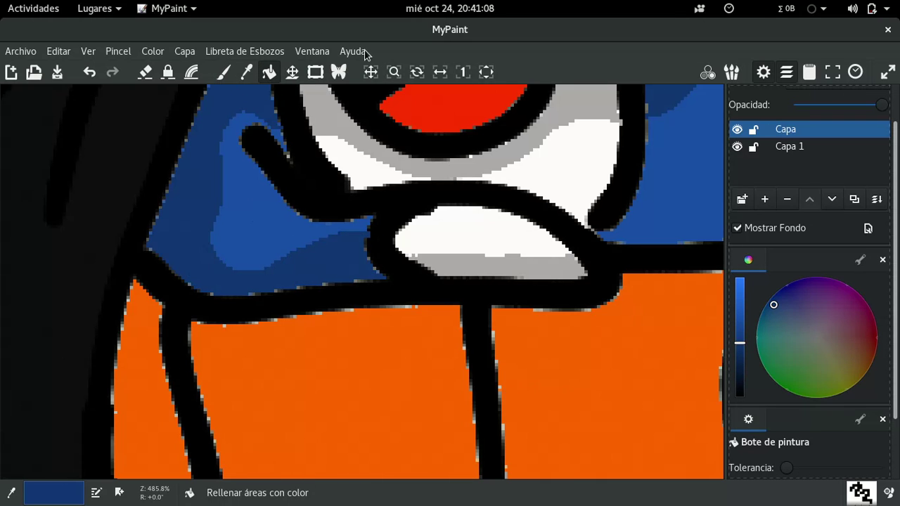
Step: Draw a rising shadow line across the right-hand blue torso just above the orange band and fill the area below it with dark blue
left_click(370, 72)
left_click_drag(315, 243, 367, 190)
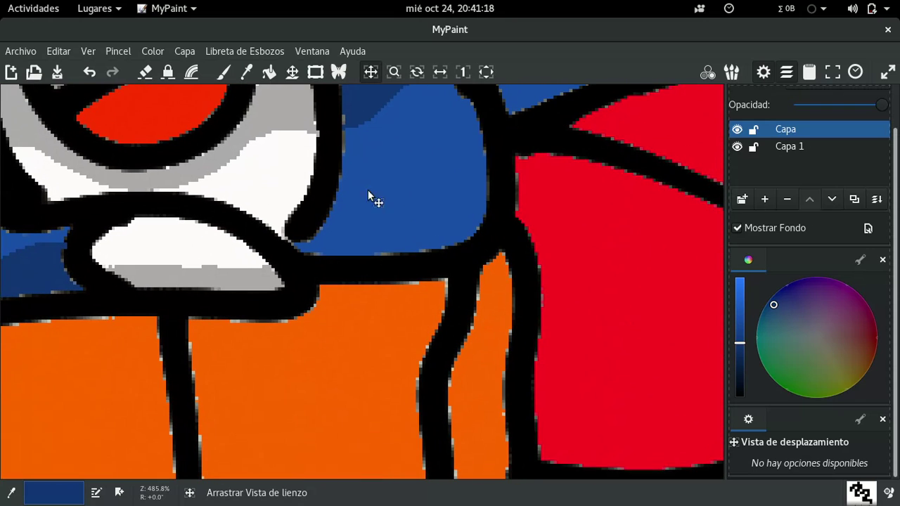
key("b")
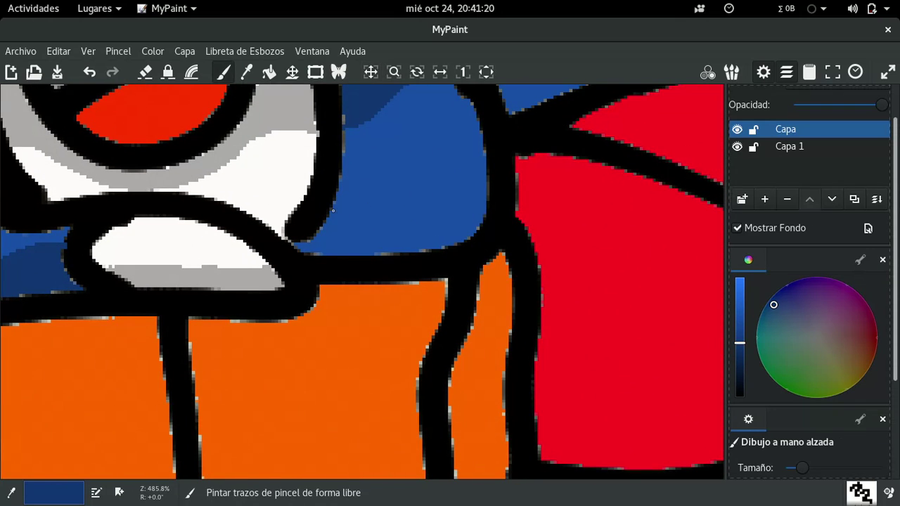
mouse_move(322, 229)
left_mouse_down()
mouse_move(446, 172)
mouse_move(484, 128)
left_mouse_up()
left_click(269, 72)
left_click(419, 200)
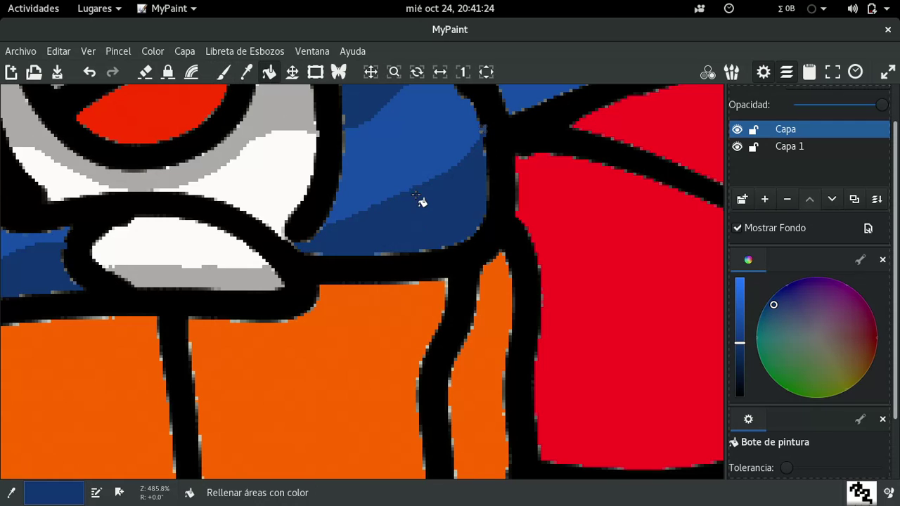
Step: Draw a curved shadow line on the blue lower body above the left-hand foot and fill its left side with dark blue
left_click(370, 72)
mouse_move(383, 98)
left_mouse_down()
mouse_move(368, 168)
mouse_move(344, 78)
mouse_move(461, 104)
mouse_move(288, 99)
left_mouse_up()
left_click(222, 72)
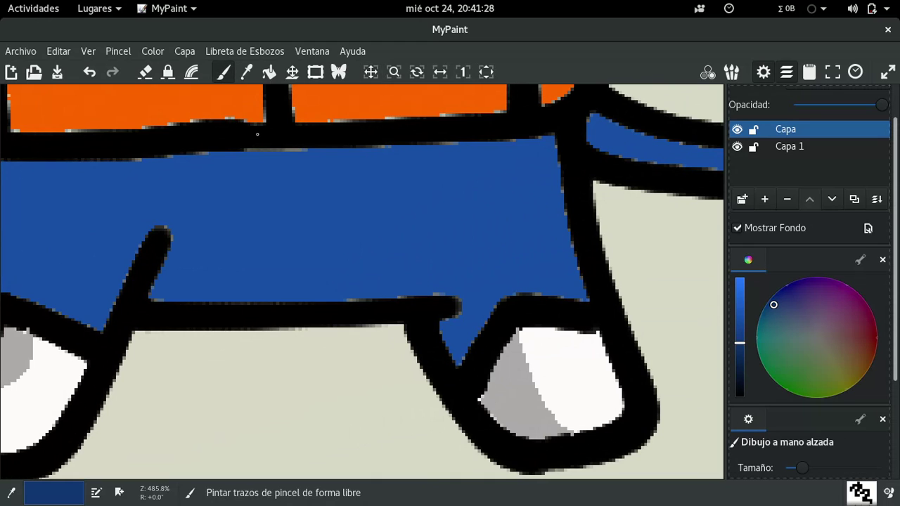
mouse_move(54, 293)
left_mouse_down()
mouse_move(66, 236)
mouse_move(58, 178)
left_mouse_up()
left_click(270, 71)
left_click(46, 225)
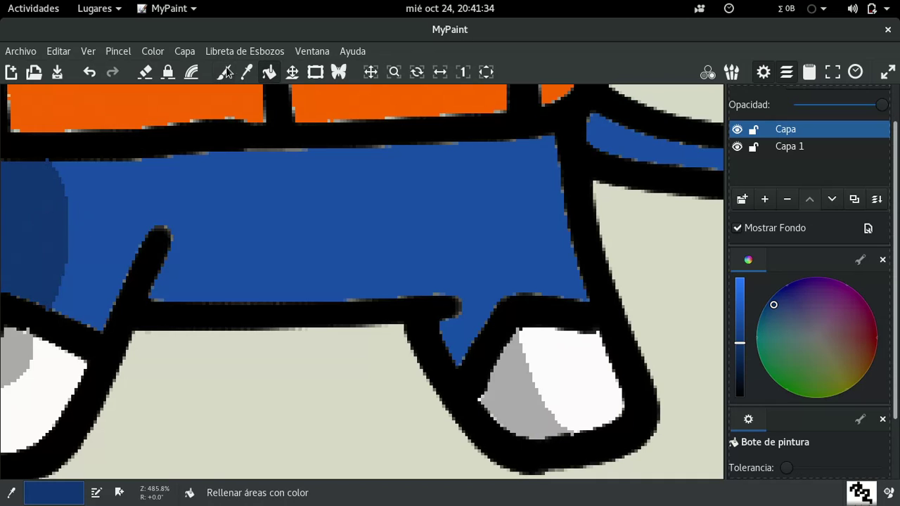
Step: Draw a wavy shadow line along the blue underside between the two legs and fill the area below it with dark blue
left_click(222, 72)
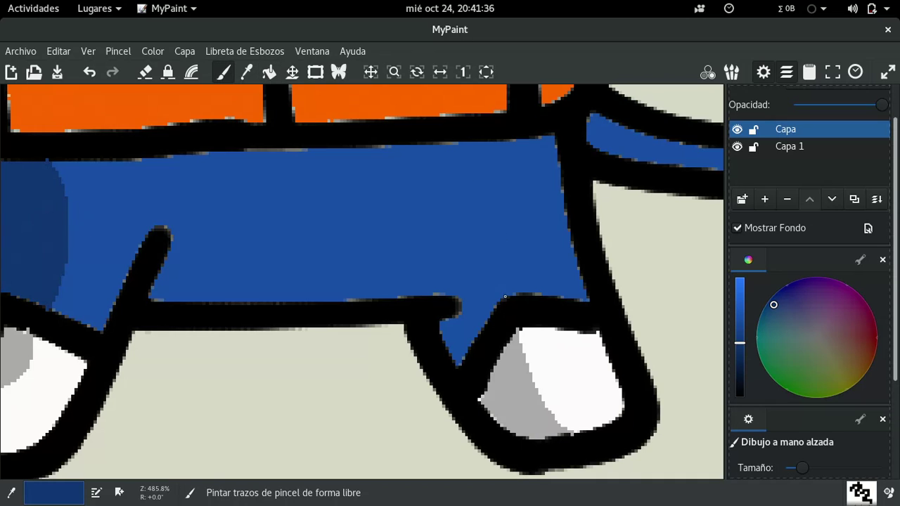
mouse_move(505, 296)
left_mouse_down()
mouse_move(462, 241)
mouse_move(225, 258)
left_mouse_up()
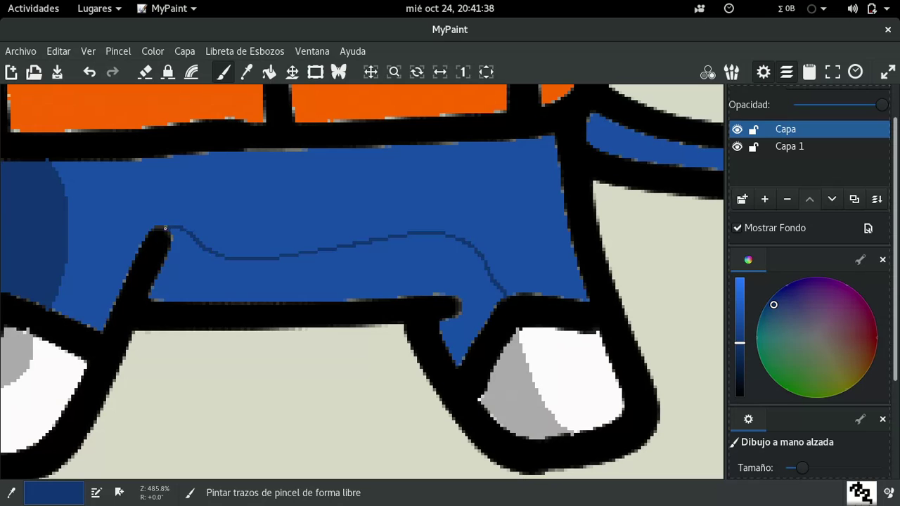
left_click(269, 71)
left_click(283, 285)
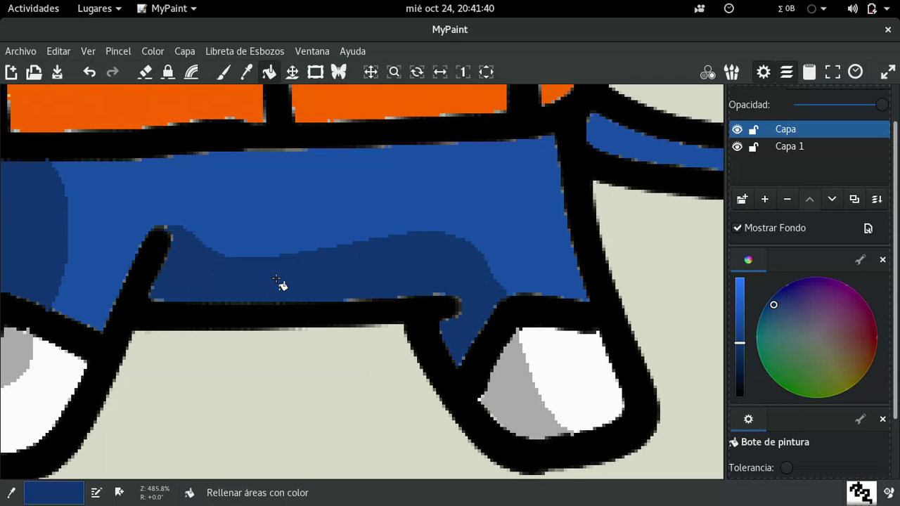
Step: Sample the orange of the band around the waist and darken it to a brownish orange
left_click(371, 71)
left_click_drag(274, 165, 331, 105)
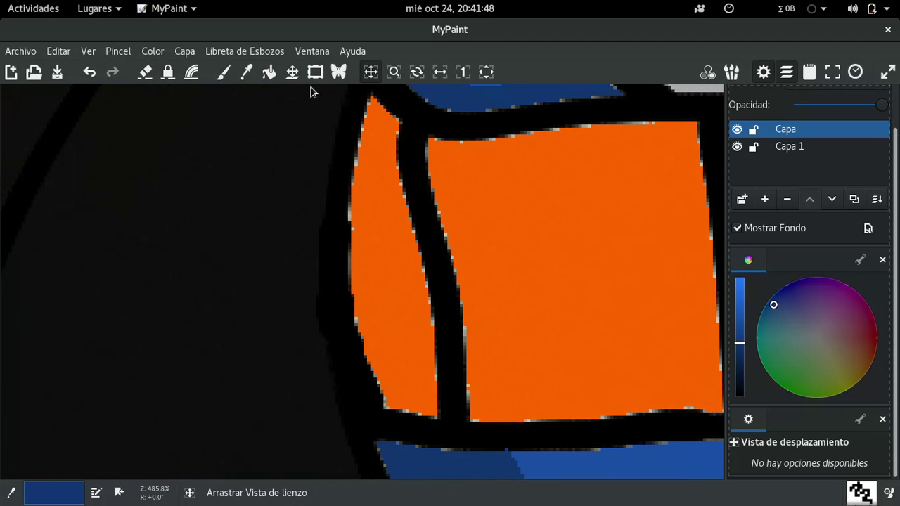
left_click(248, 73)
left_click(489, 197)
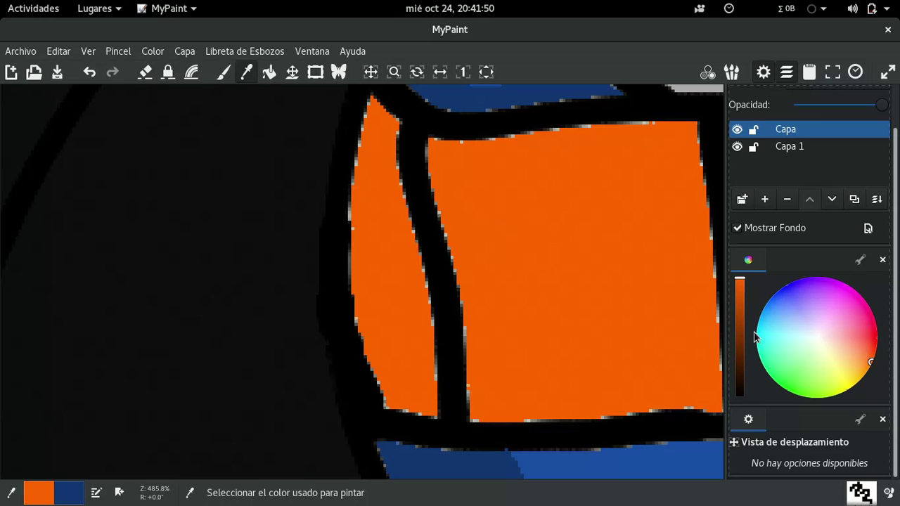
left_click_drag(743, 318, 740, 309)
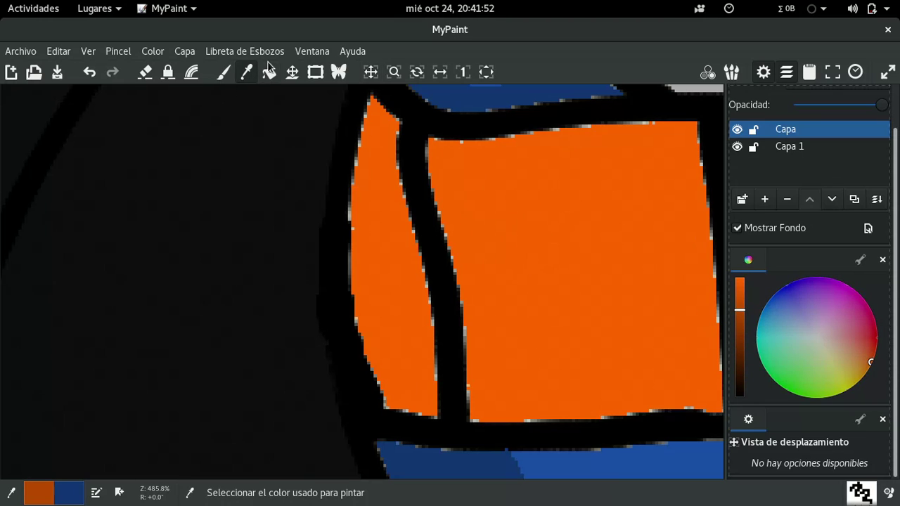
Step: Outline a curved shadow around the left and lower edges of the large left-hand orange panel, then fill it and the narrow outer panel with dark orange
left_click(224, 74)
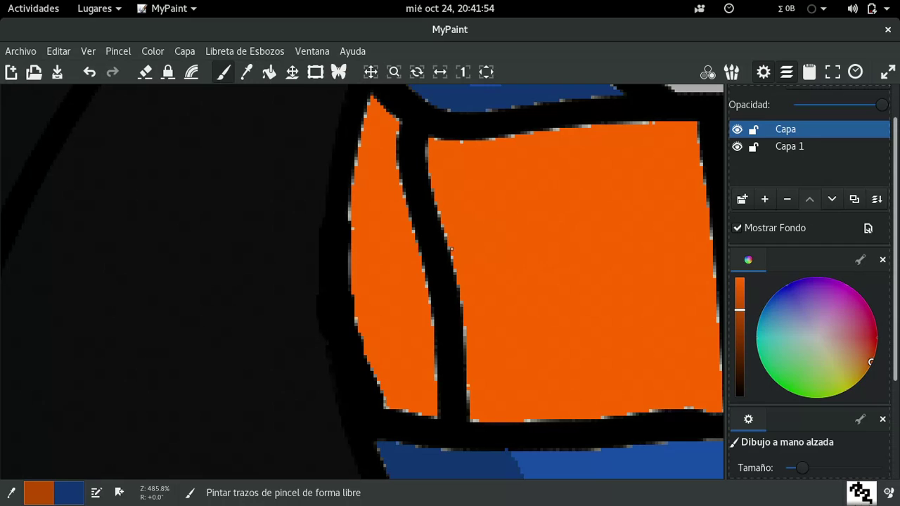
left_click_drag(461, 258, 528, 168)
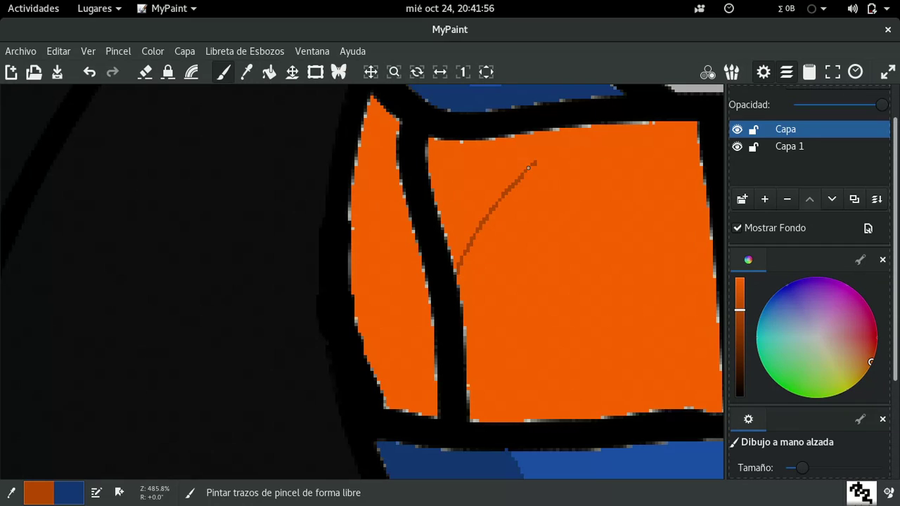
left_click_drag(591, 125, 599, 123)
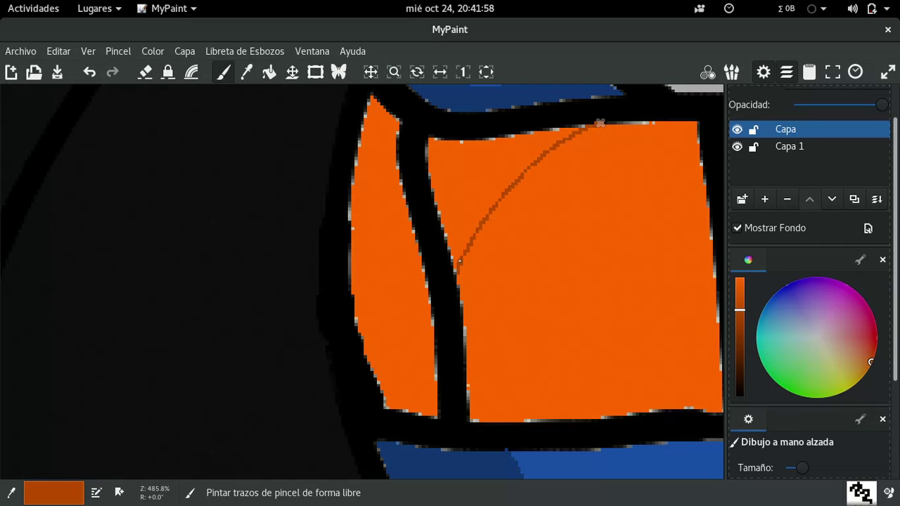
mouse_move(472, 255)
left_mouse_down()
mouse_move(500, 354)
mouse_move(558, 393)
mouse_move(645, 397)
mouse_move(710, 385)
left_mouse_up()
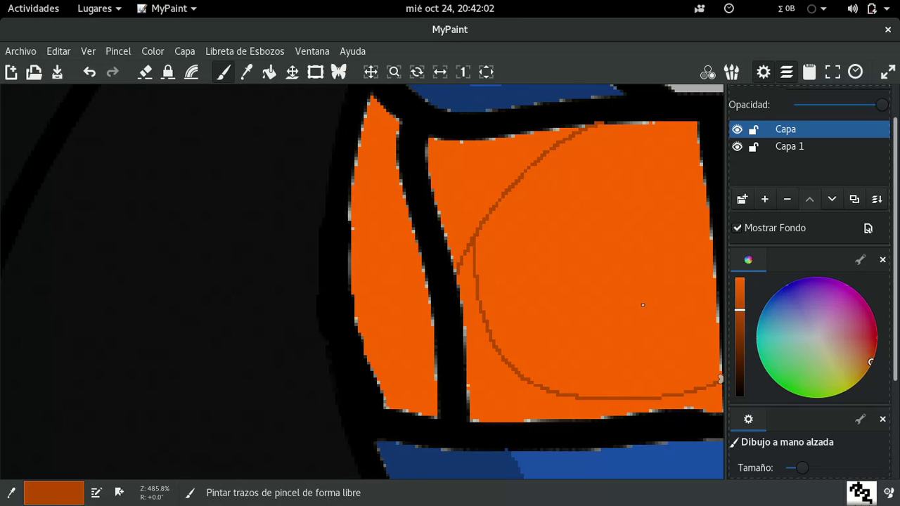
left_click(270, 72)
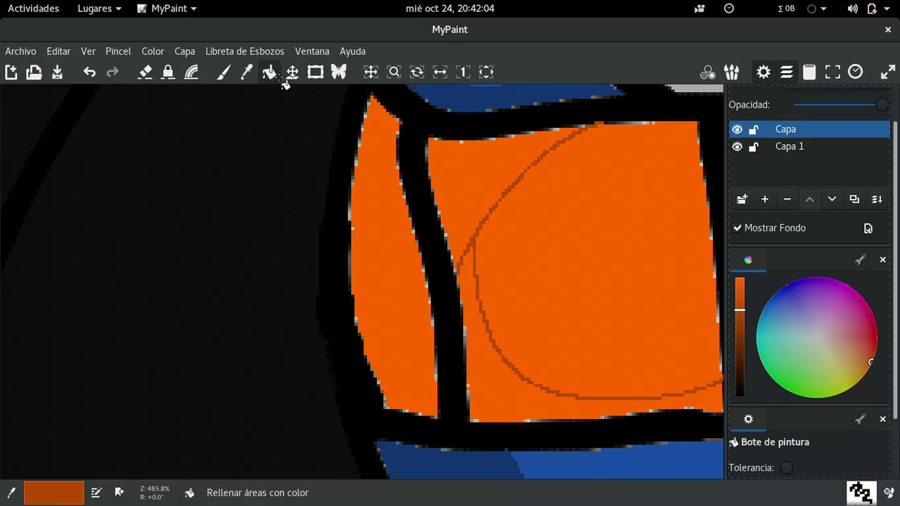
left_click(407, 218)
left_click(476, 198)
left_click(475, 304)
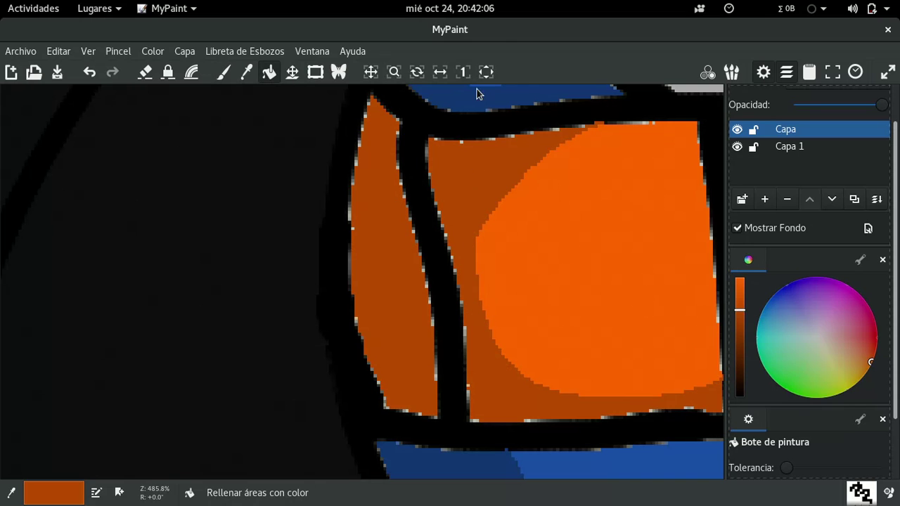
Step: Draw shadow lines across the bottom of the middle and narrow right-hand orange panels and fill the areas below them with dark orange
left_click(370, 73)
left_click_drag(514, 205, 322, 180)
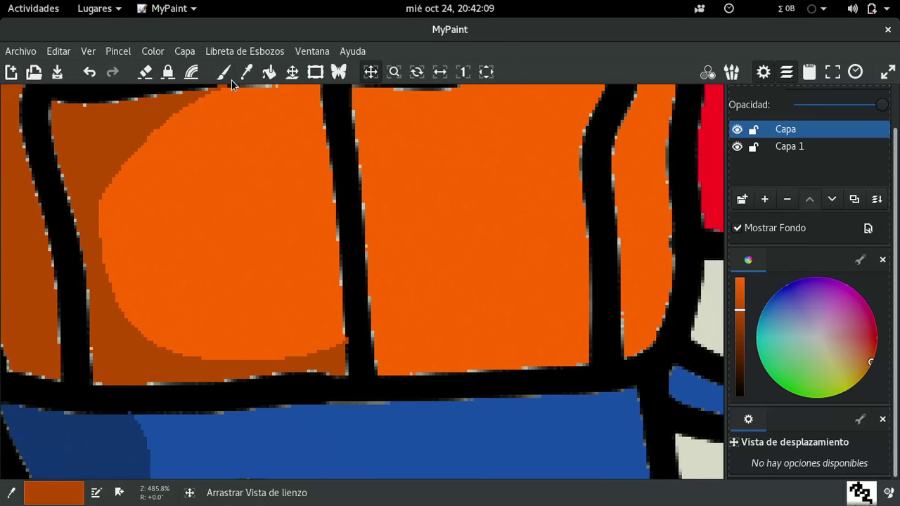
left_click(226, 75)
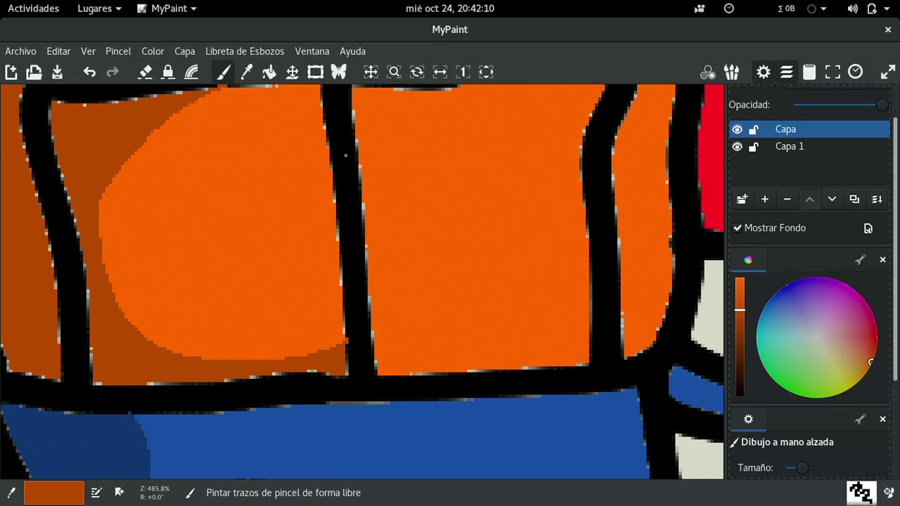
left_click_drag(375, 329, 575, 320)
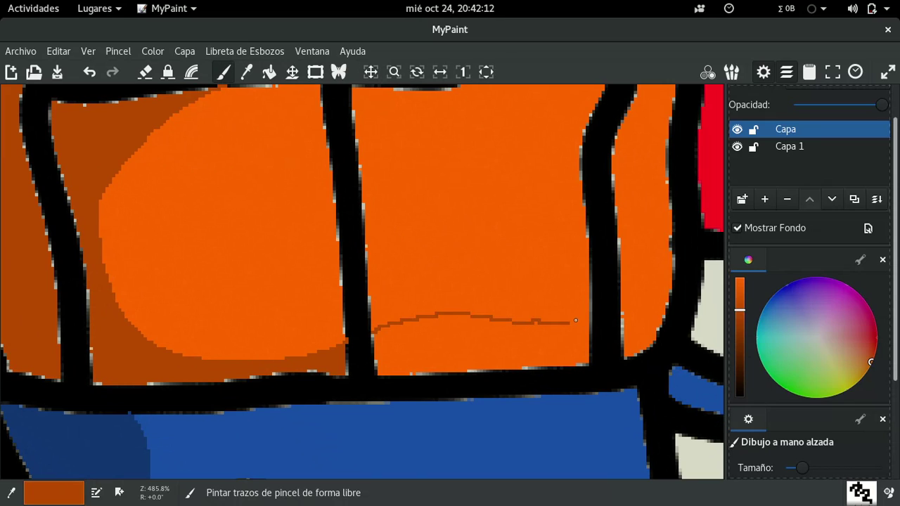
left_click_drag(623, 288, 669, 221)
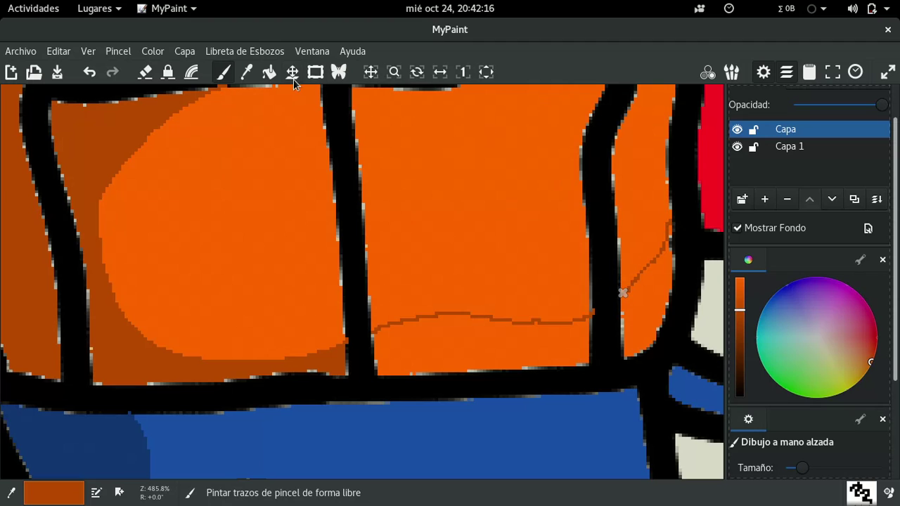
left_click(270, 73)
left_click(431, 348)
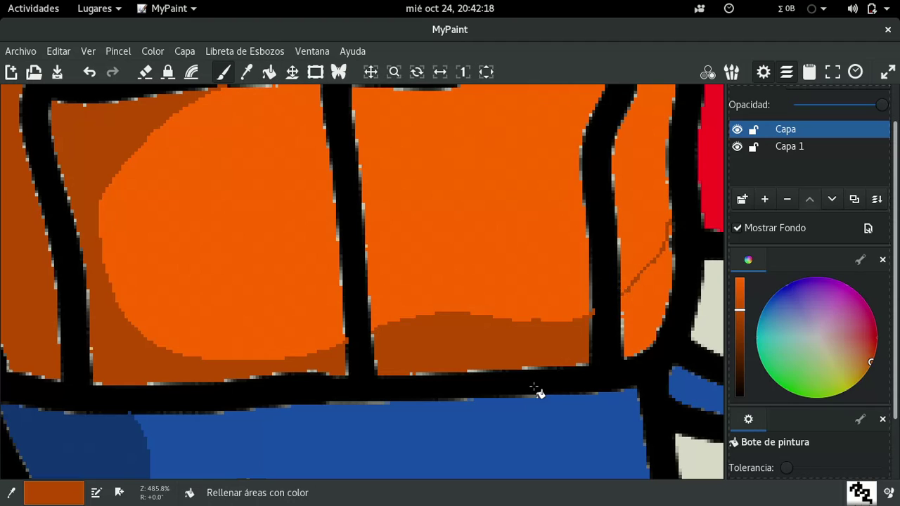
left_click(653, 299)
Step: Draw a curved shadow line below the paw across the tops of the orange panels and fill the area above it with dark orange
left_click(370, 71)
left_click_drag(458, 152, 234, 259)
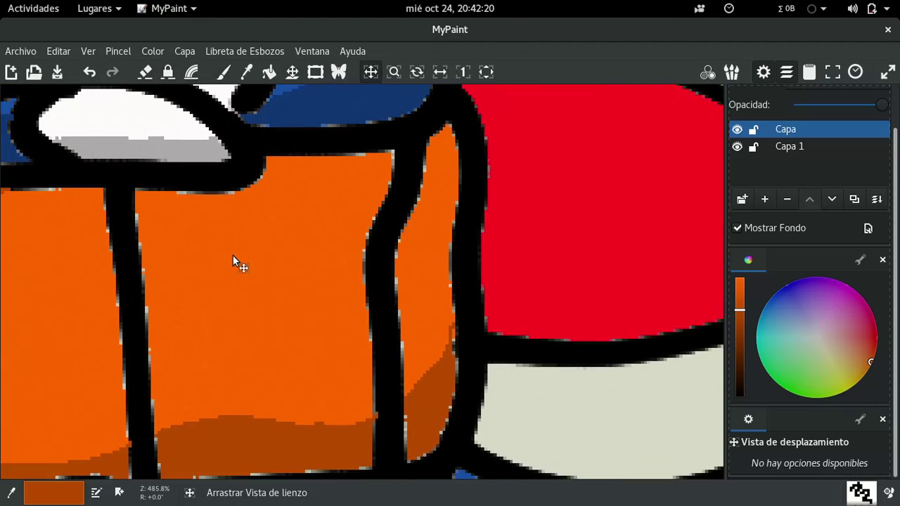
left_click(223, 72)
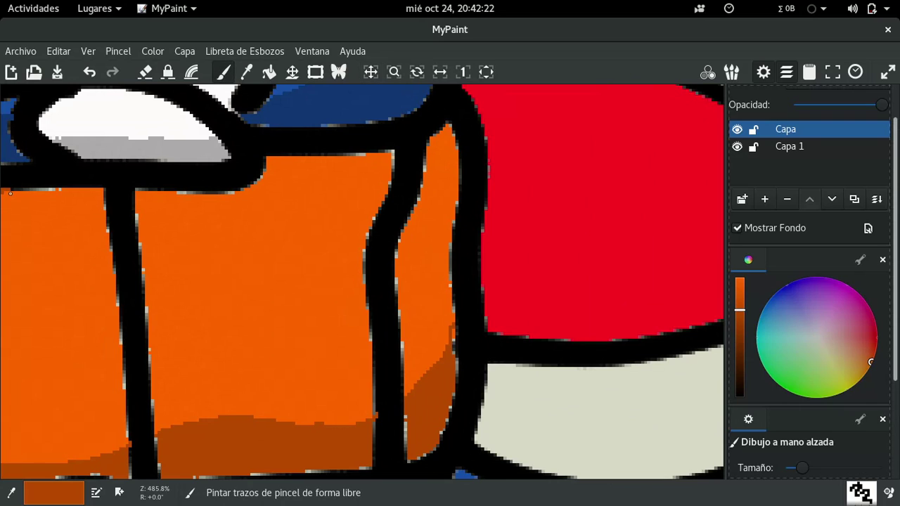
mouse_move(11, 192)
left_mouse_down()
mouse_move(90, 238)
mouse_move(150, 251)
mouse_move(229, 241)
mouse_move(284, 215)
mouse_move(299, 160)
left_mouse_up()
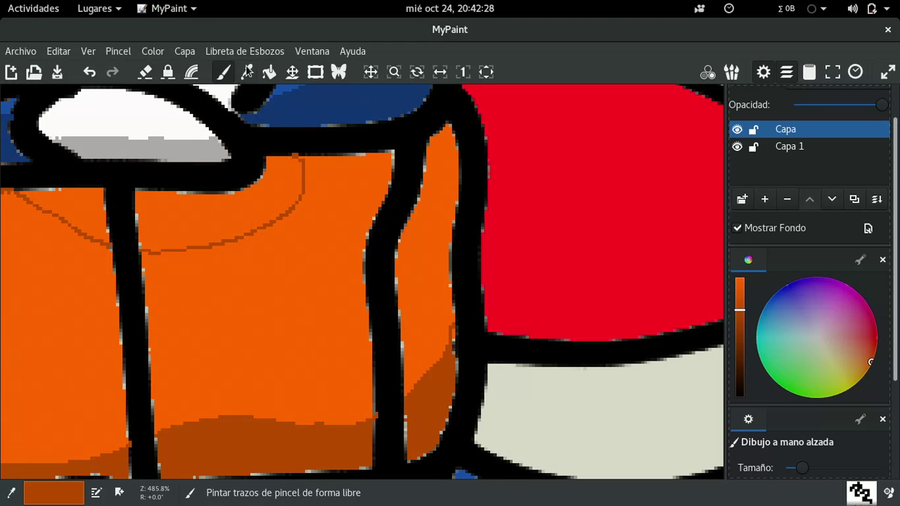
left_click(270, 73)
left_click(224, 226)
left_click(84, 202)
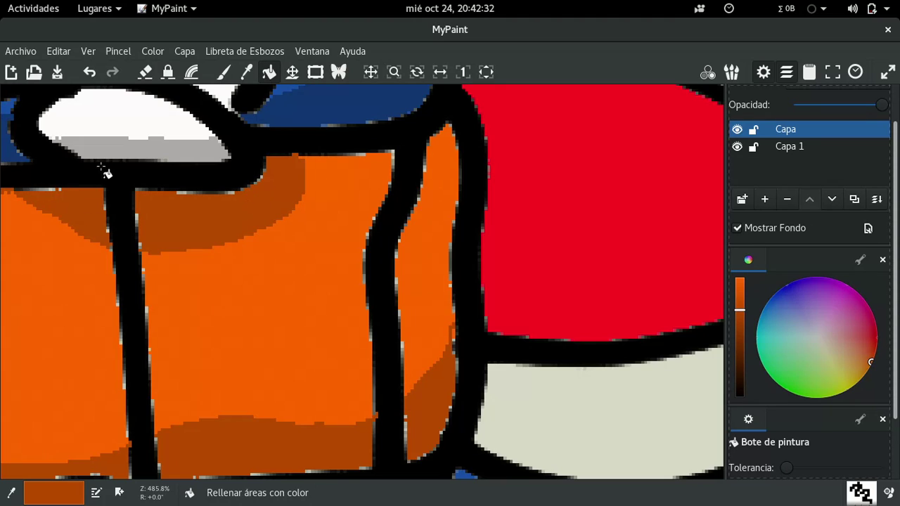
left_click(88, 73)
left_click(224, 72)
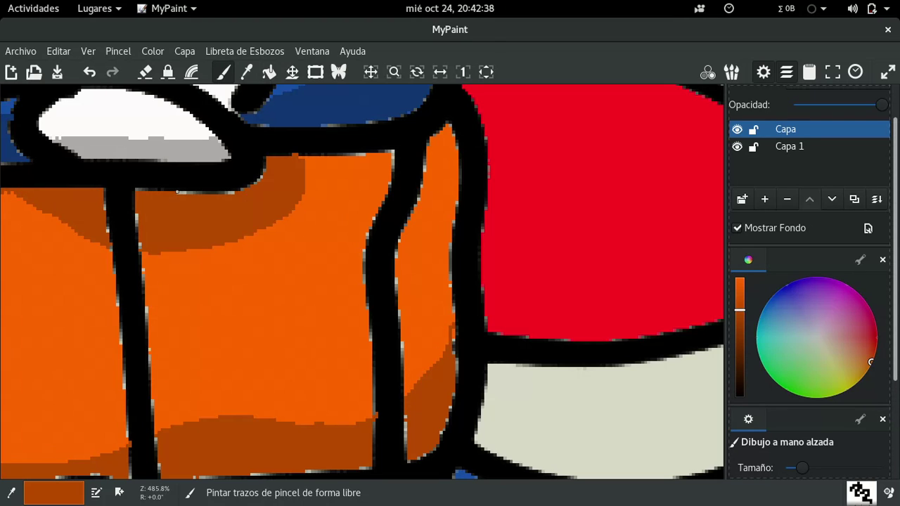
Step: Sample the grey of the round collar bell's upper half and lighten it to a pale grey
left_click(370, 71)
left_click_drag(246, 92, 460, 297)
left_click(246, 71)
left_click(268, 140)
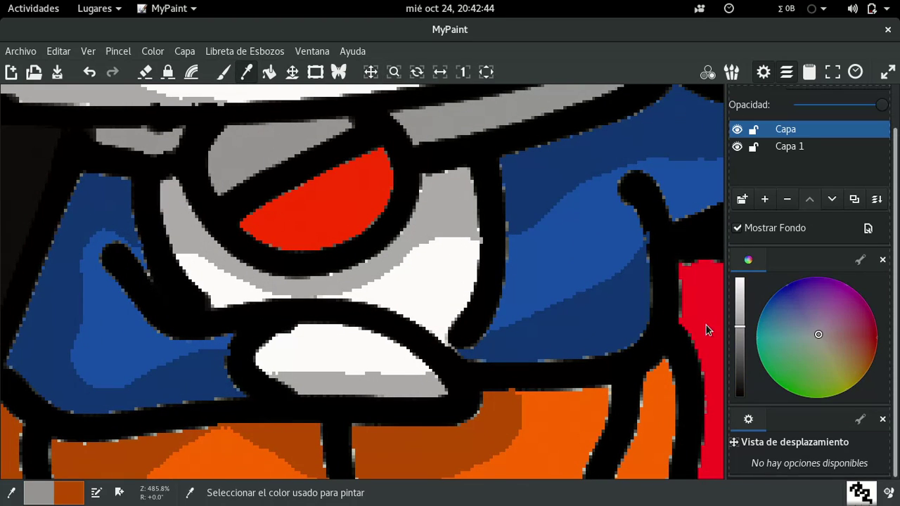
left_click_drag(739, 324, 745, 310)
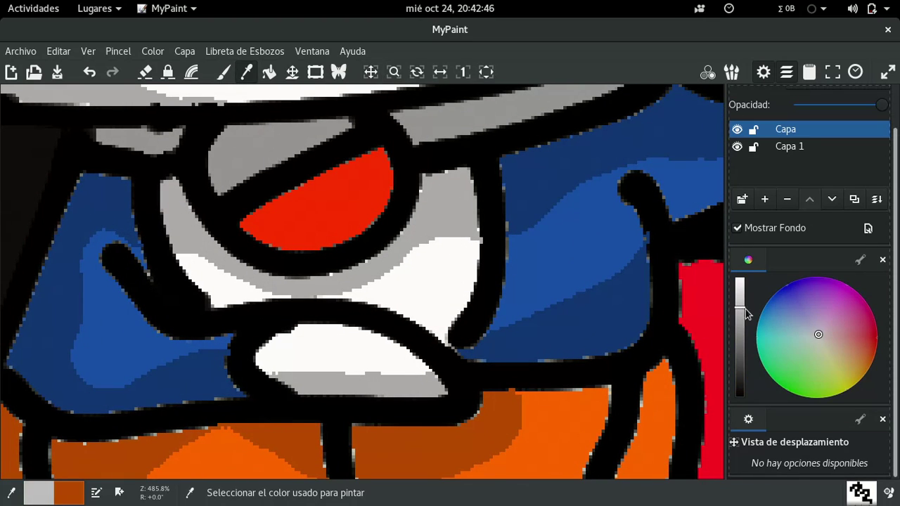
Step: Outline a small rounded highlight in the grey upper half of the bell and fill it with the pale grey
left_click(223, 71)
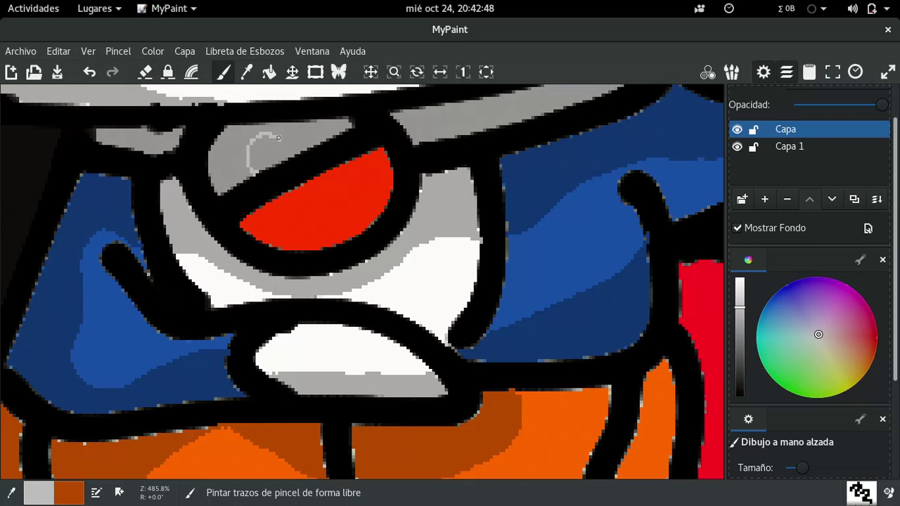
left_click_drag(278, 138, 299, 153)
left_click(269, 72)
left_click(275, 162)
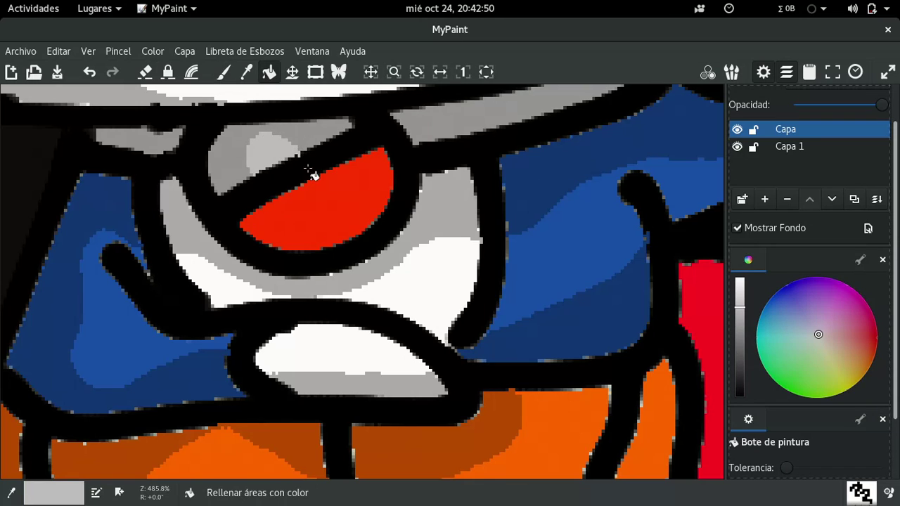
Step: Sample the bell's red, lighten it to salmon, and paint a small filled highlight along the upper edge of its red half
left_click(246, 72)
left_click(331, 187)
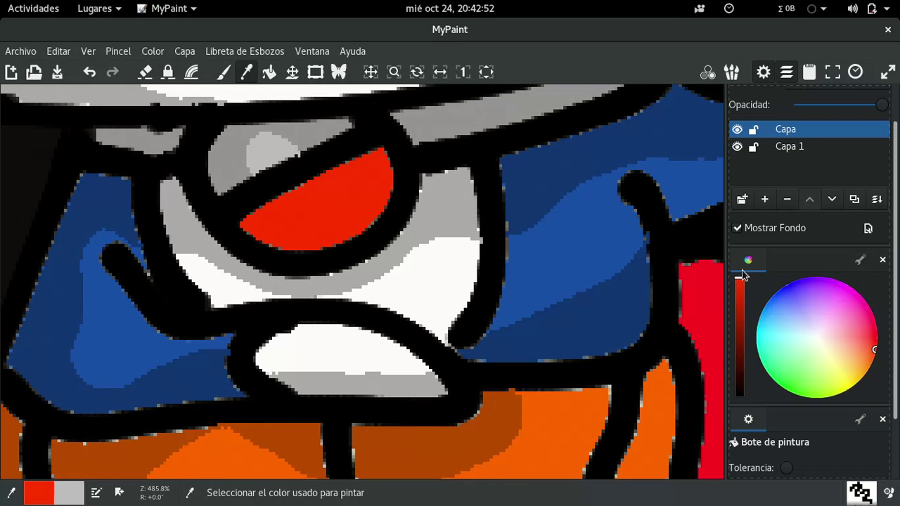
left_click(864, 350)
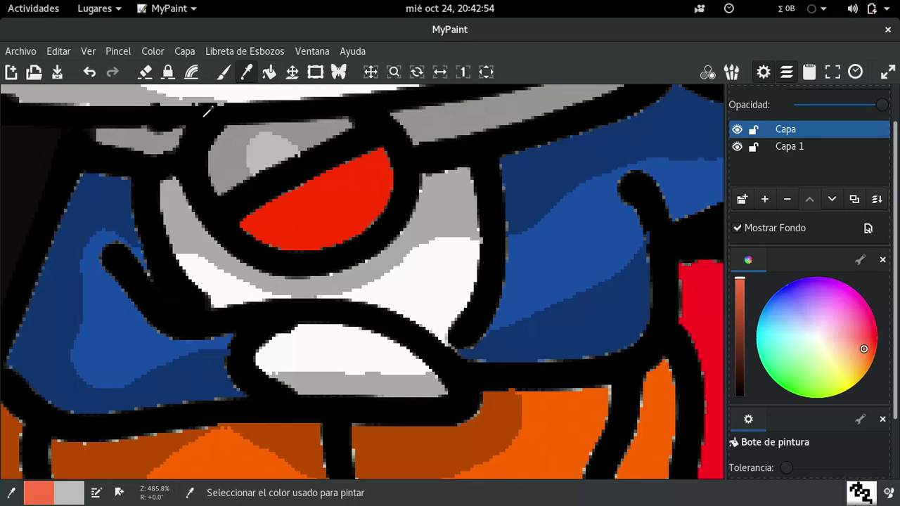
left_click(223, 72)
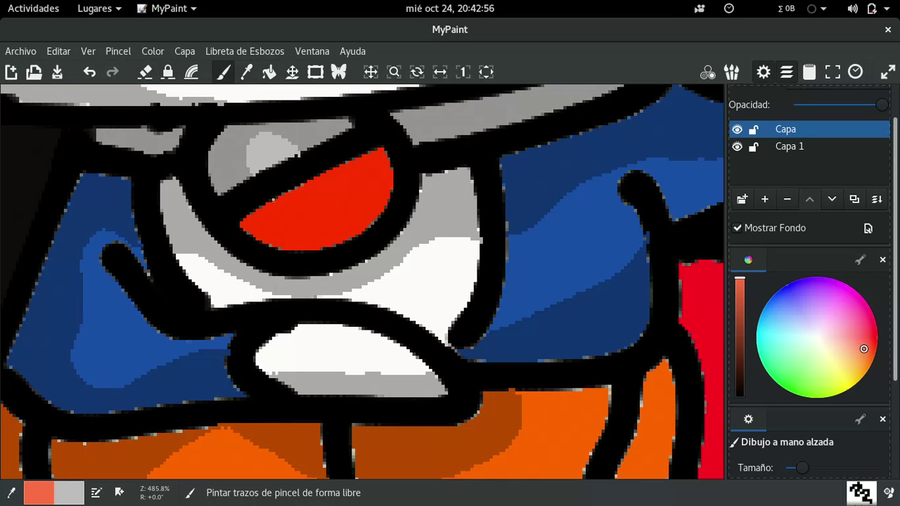
left_click(269, 72)
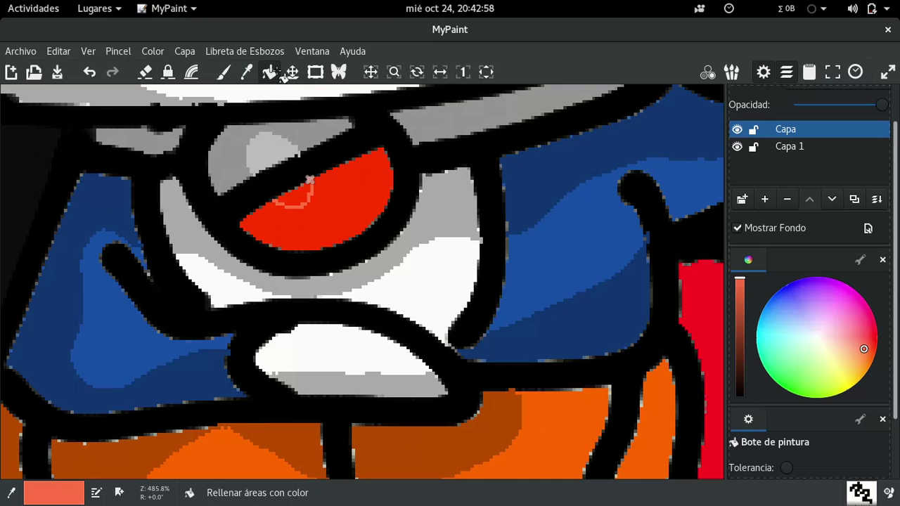
left_click(302, 194)
Step: Sample the black outline and retouch the stray highlight pixels on the black band between the bell's two halves
left_click(371, 71)
left_click_drag(385, 148, 445, 201)
left_click(223, 72)
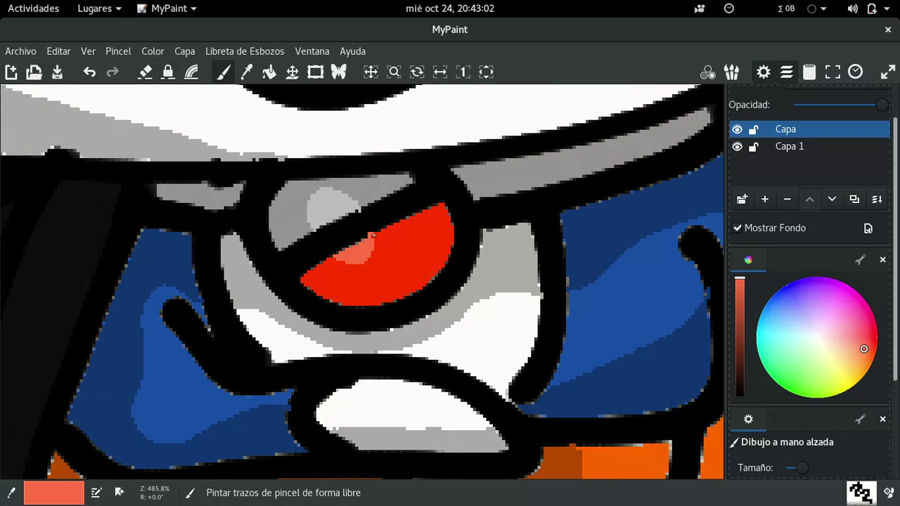
left_click(250, 71)
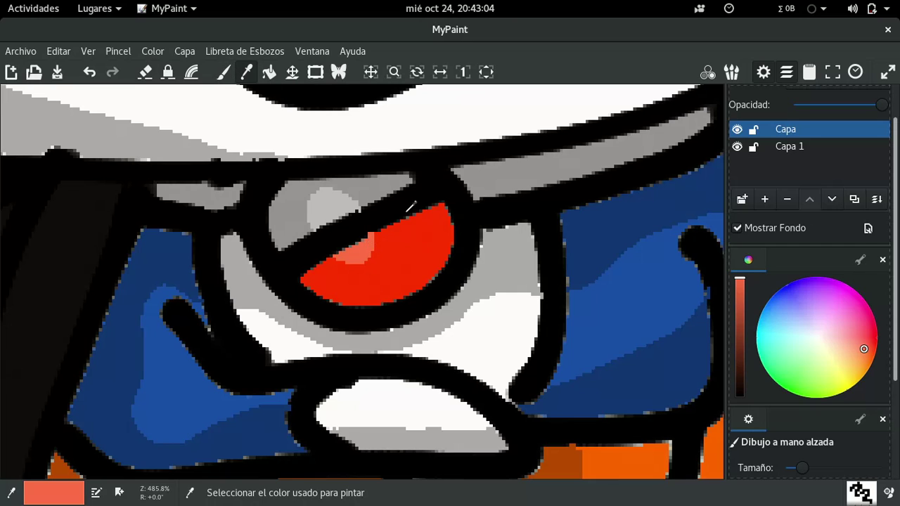
left_click(411, 206)
left_click(220, 72)
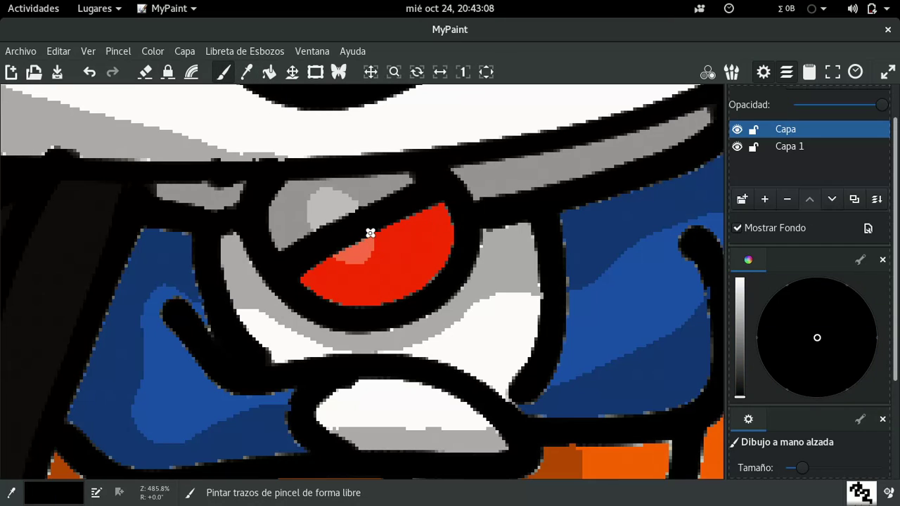
Step: Sample the red of the flame at the tip of the tail and darken it to a deep red
left_click(394, 71)
left_click_drag(391, 154, 371, 199)
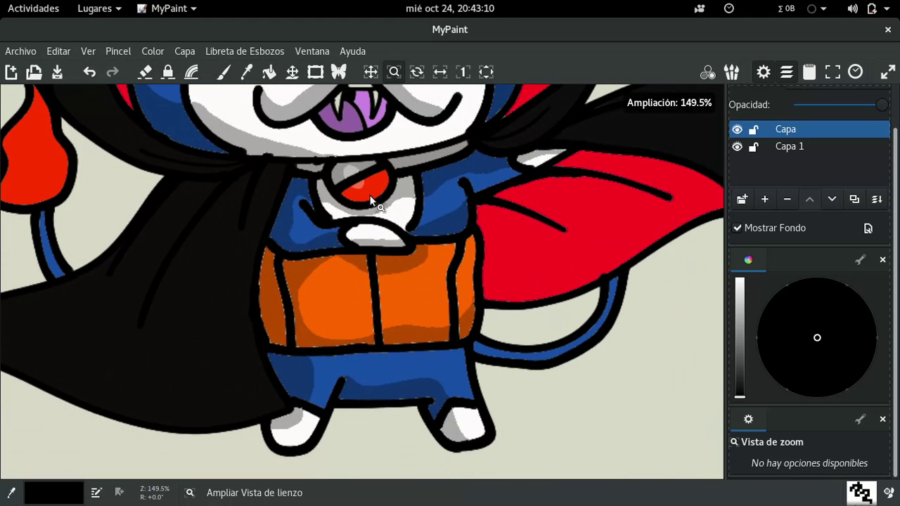
left_click(87, 51)
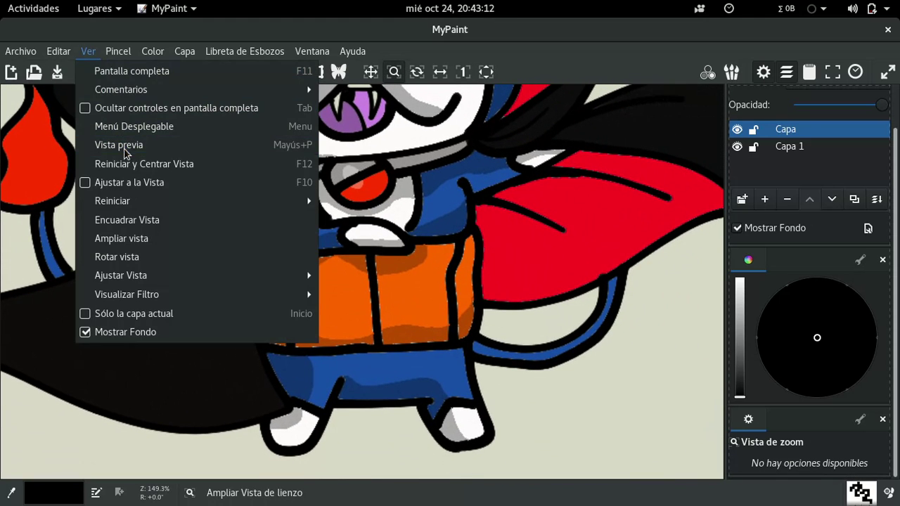
left_click(151, 161)
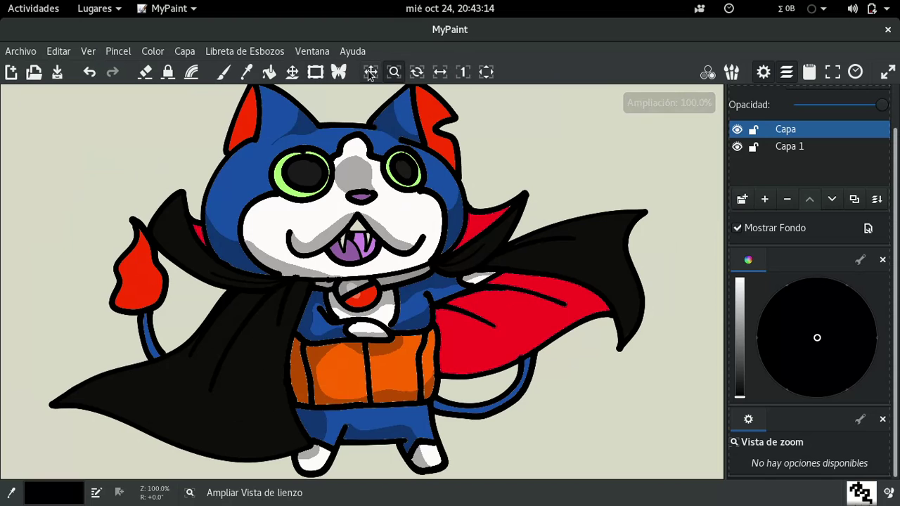
left_click_drag(127, 278, 221, 403)
left_click(246, 71)
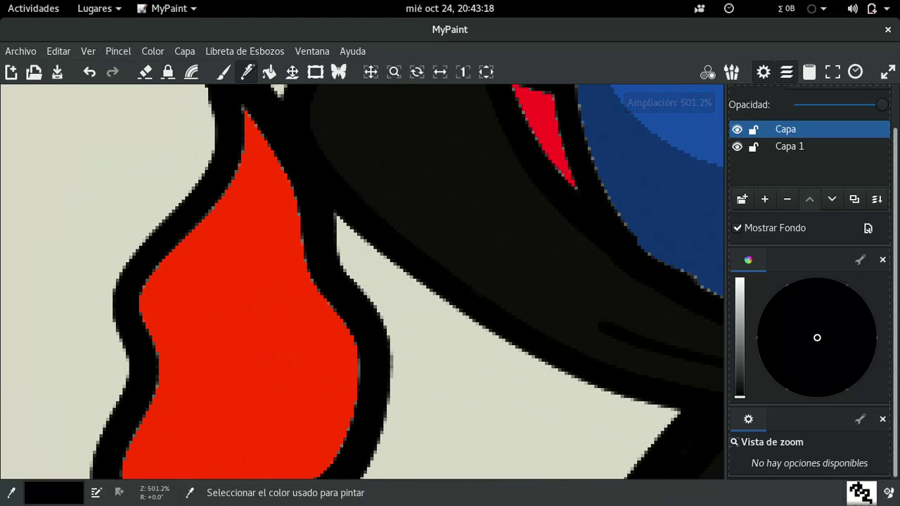
left_click(259, 270)
left_click_drag(744, 305, 740, 315)
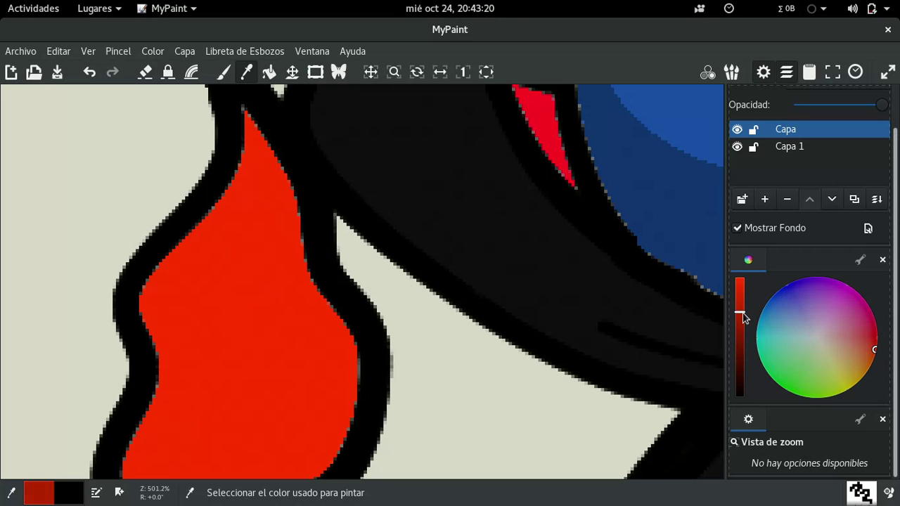
Step: Outline an inner shape following the tail flame's contour, leaving a bright red rim, and fill it with dark red
mouse_move(378, 72)
left_mouse_down()
mouse_move(358, 186)
mouse_move(295, 141)
left_mouse_up()
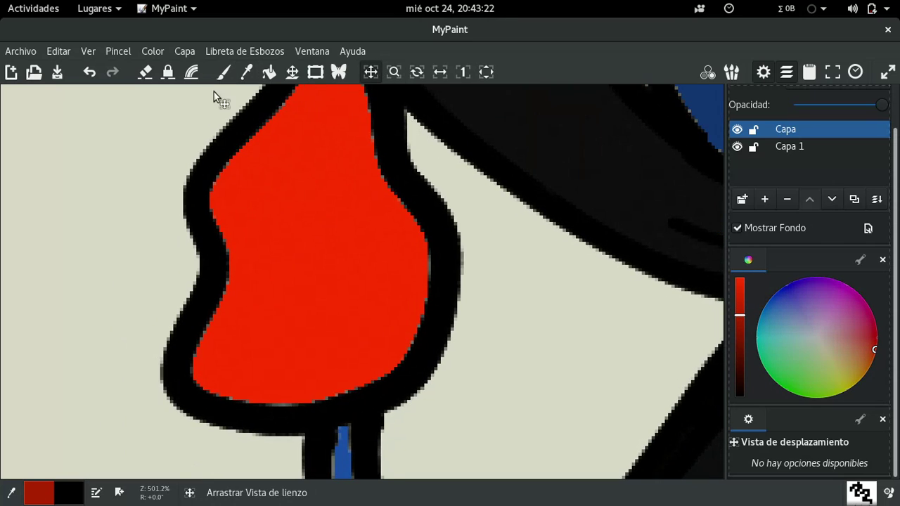
left_click(224, 71)
mouse_move(370, 72)
left_mouse_down()
mouse_move(362, 181)
mouse_move(286, 96)
left_mouse_up()
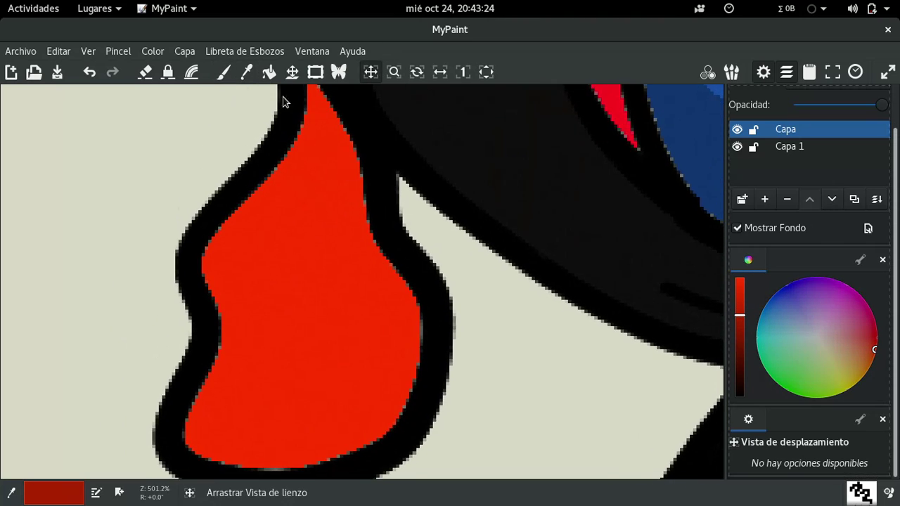
left_click(224, 71)
left_click_drag(322, 145, 262, 210)
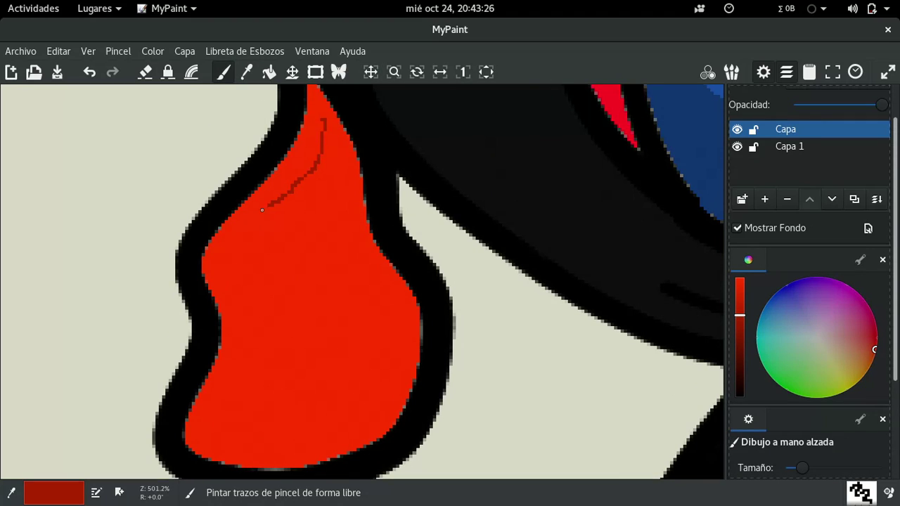
mouse_move(236, 255)
left_mouse_down()
mouse_move(262, 334)
mouse_move(220, 411)
mouse_move(241, 431)
mouse_move(288, 441)
mouse_move(350, 432)
mouse_move(395, 376)
mouse_move(400, 326)
mouse_move(351, 260)
mouse_move(337, 139)
left_mouse_up()
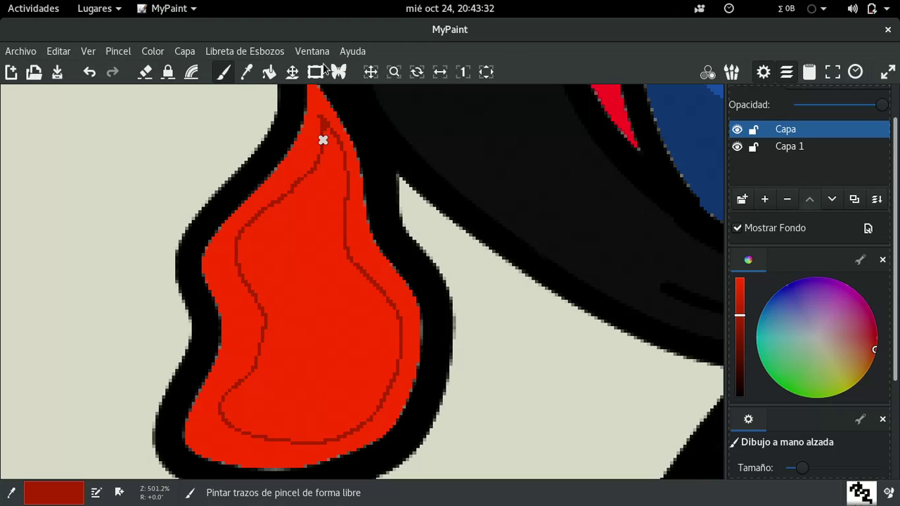
left_click(269, 72)
left_click(317, 243)
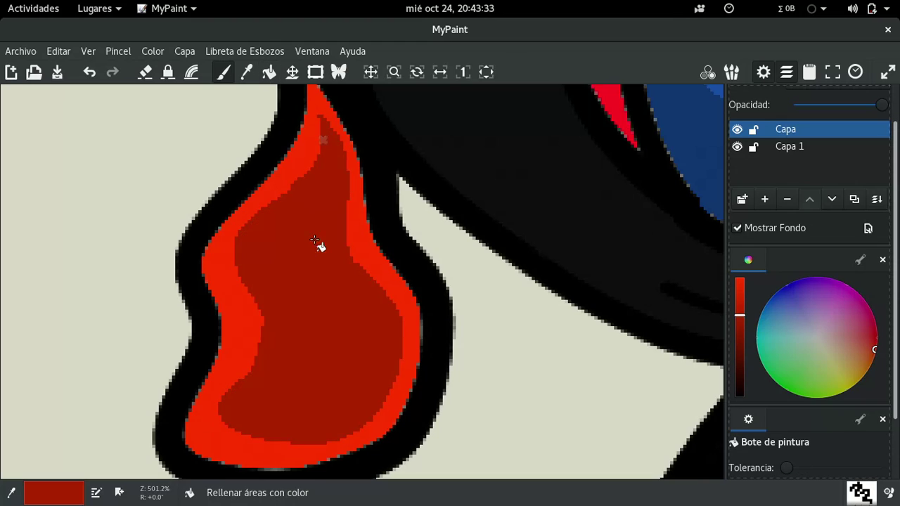
Step: Extend the dark red shape towards the flame's lower left edge with a new contour line and fill the gaps with dark red
left_click(224, 72)
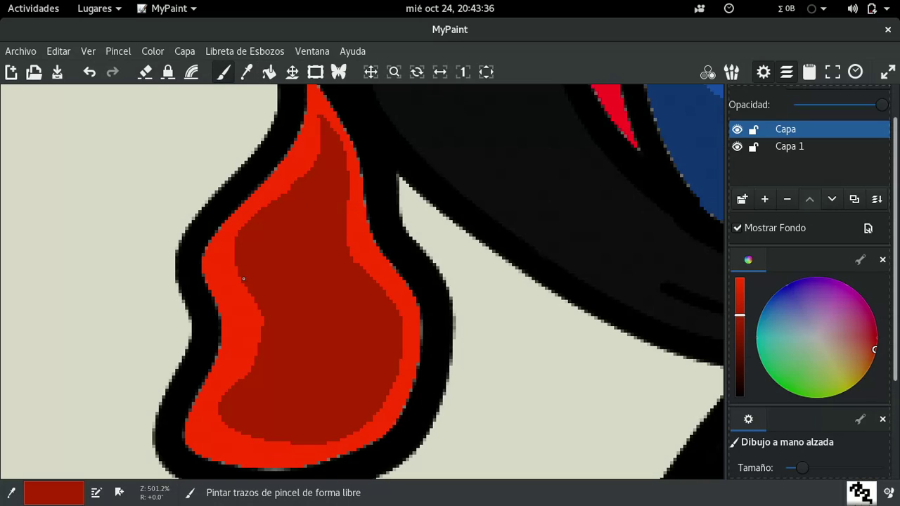
mouse_move(243, 278)
left_mouse_down()
mouse_move(243, 327)
mouse_move(204, 418)
mouse_move(227, 445)
left_mouse_up()
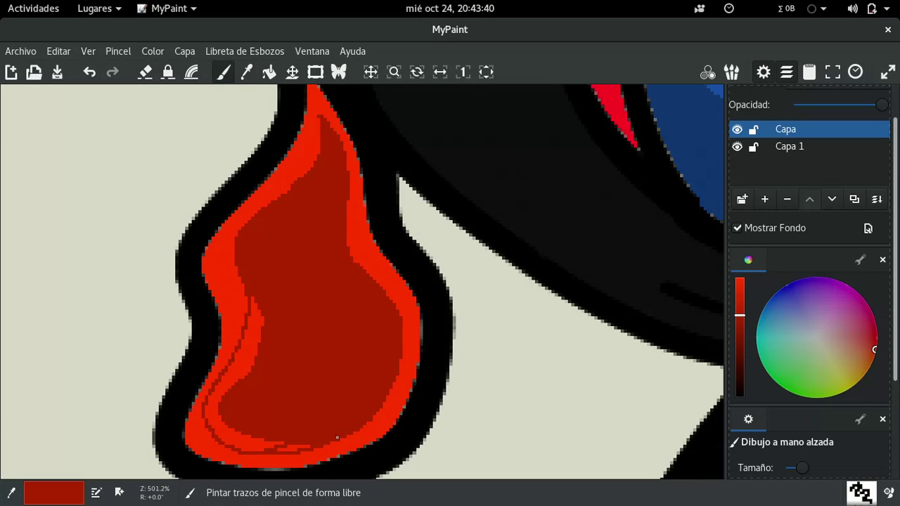
left_click(271, 72)
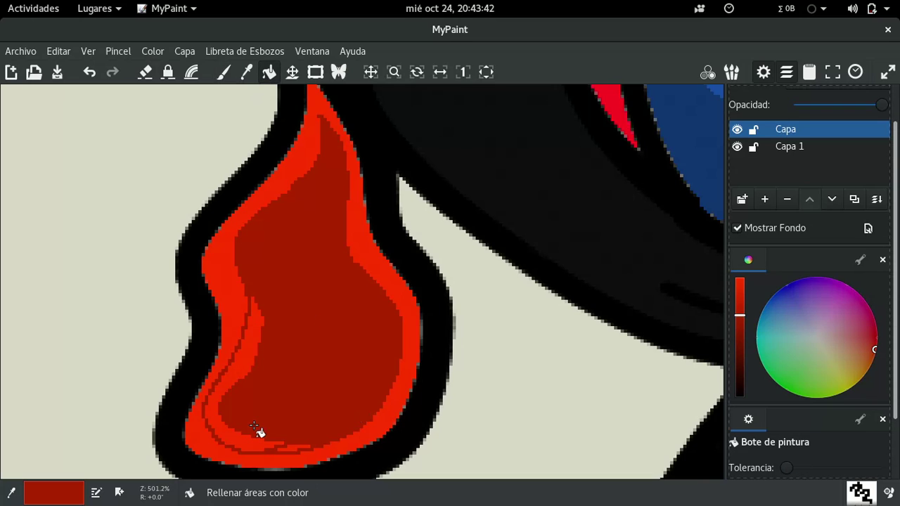
left_click(278, 450)
left_click(305, 451)
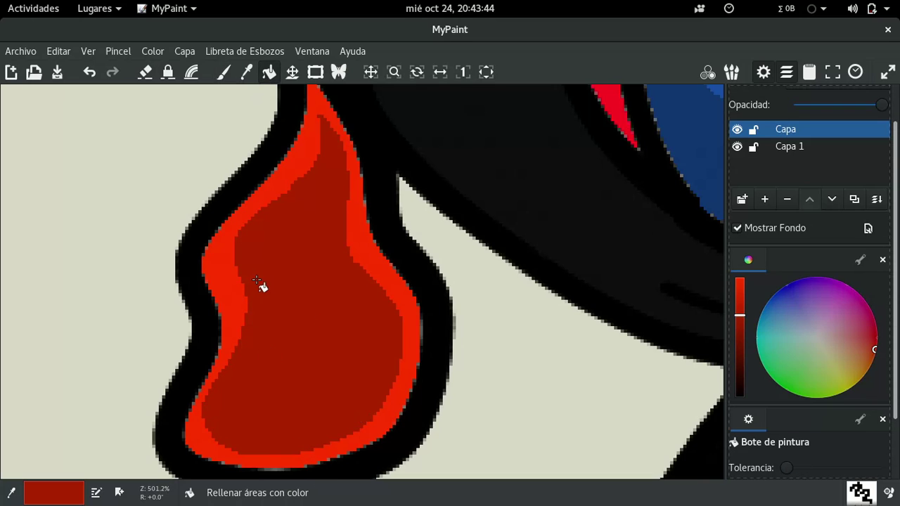
Step: Sample the flame's bright red, draw a spiral swirl at the base of the dark red area, and fill it with bright red
left_click(246, 72)
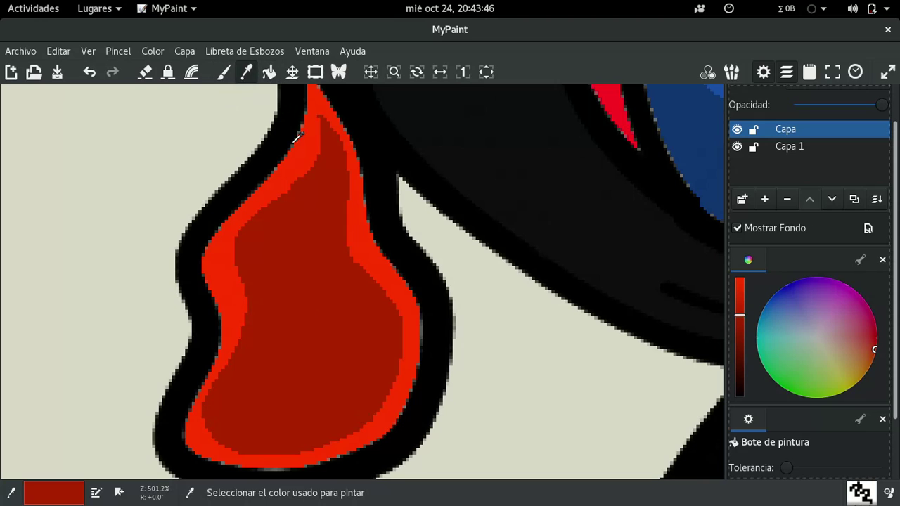
left_click(309, 150)
left_click(371, 72)
left_click_drag(317, 259, 321, 164)
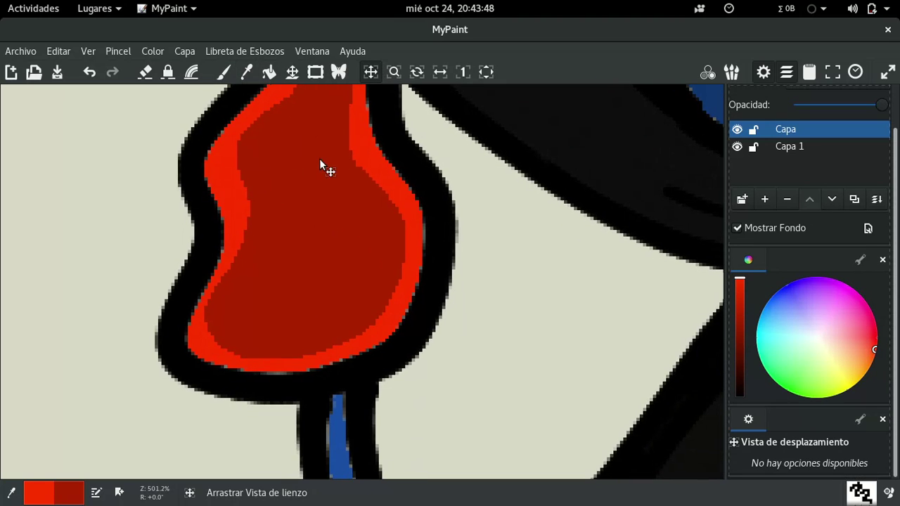
left_click(224, 73)
mouse_move(258, 355)
left_mouse_down()
mouse_move(301, 320)
mouse_move(286, 283)
mouse_move(263, 300)
mouse_move(276, 312)
mouse_move(248, 309)
mouse_move(276, 263)
mouse_move(320, 264)
mouse_move(347, 302)
mouse_move(336, 345)
left_mouse_up()
left_click(268, 72)
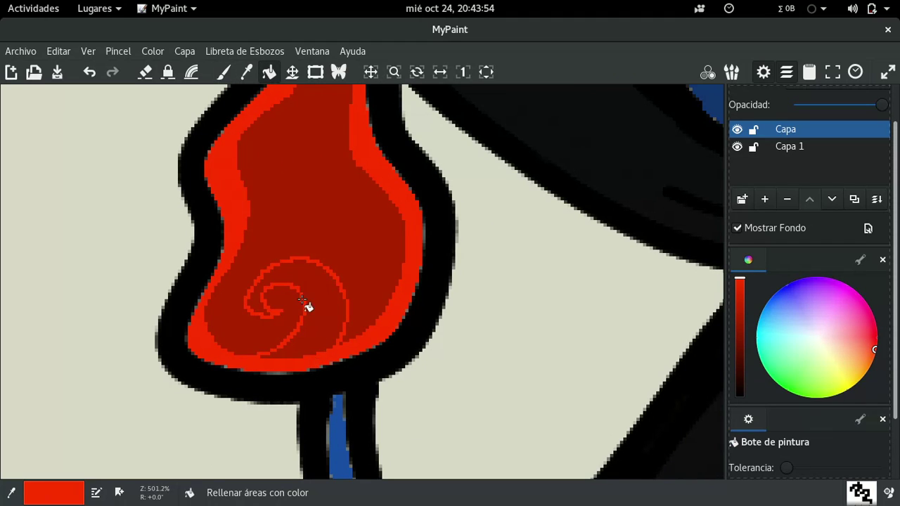
left_click(321, 309)
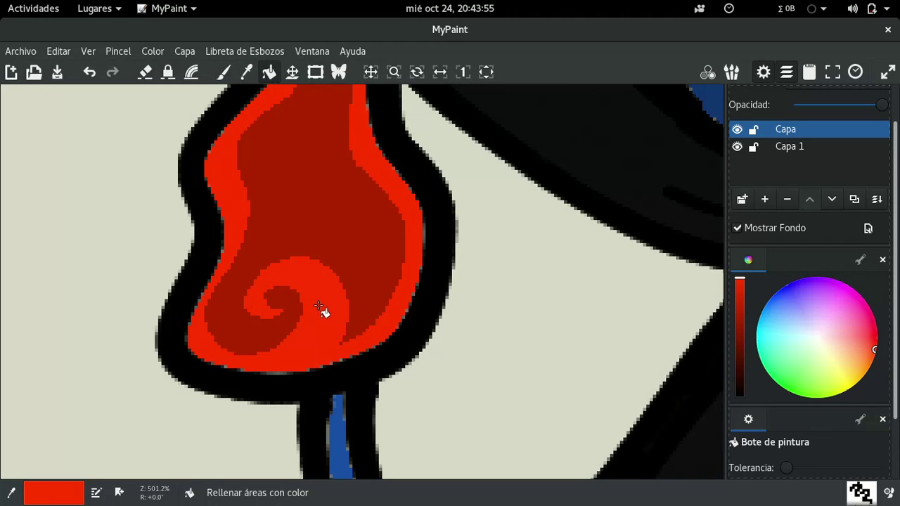
Step: Reset and center the view to examine the whole shaded cat drawing
left_click(371, 72)
left_click_drag(435, 137, 217, 184)
scroll(218, 184, "right", 5)
scroll(218, 184, "up", 2)
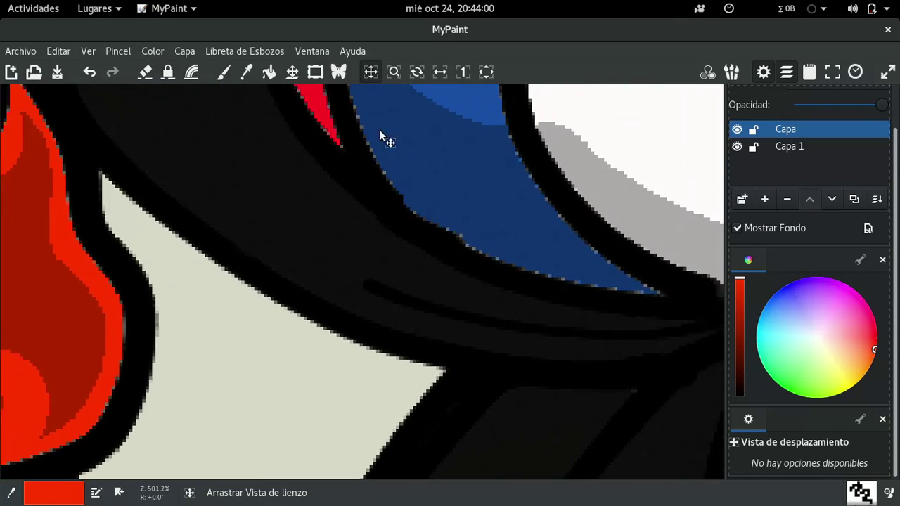
left_click(89, 51)
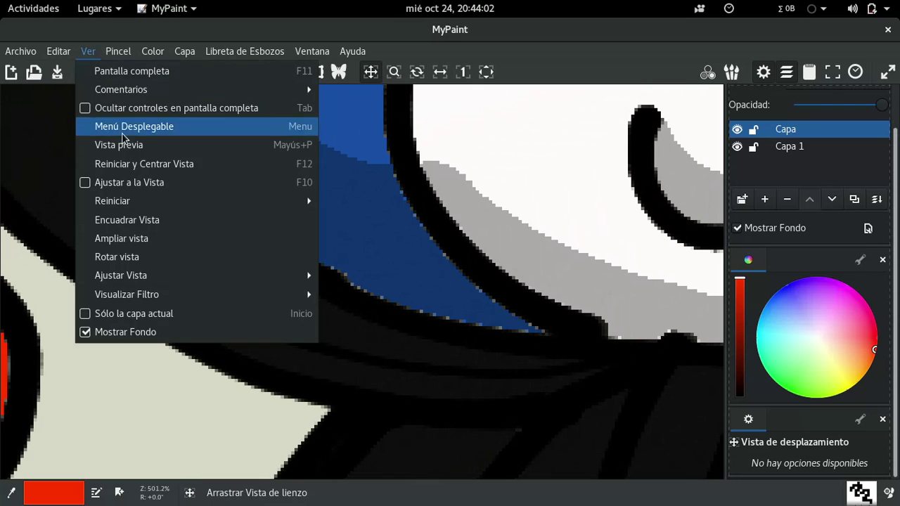
left_click(137, 217)
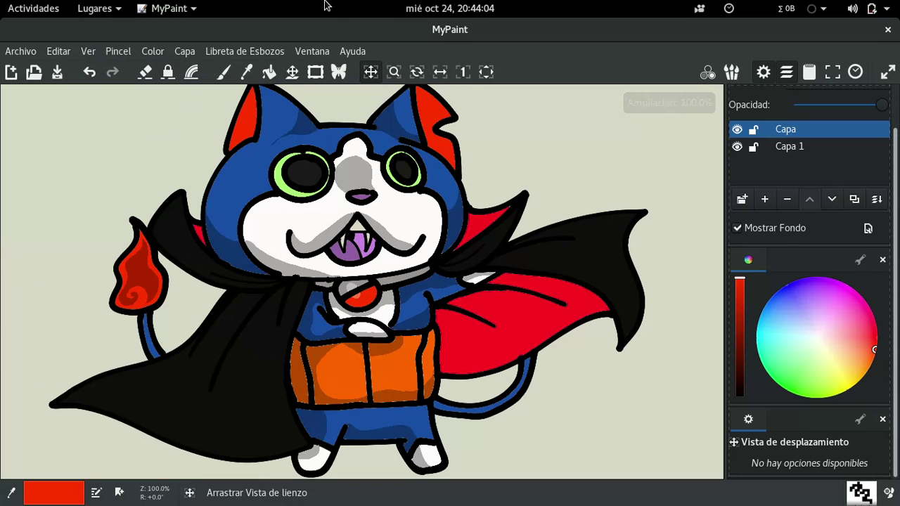
mouse_move(406, 200)
left_mouse_down()
mouse_move(414, 170)
mouse_move(378, 196)
mouse_move(429, 200)
mouse_move(472, 187)
left_mouse_up()
left_click(700, 8)
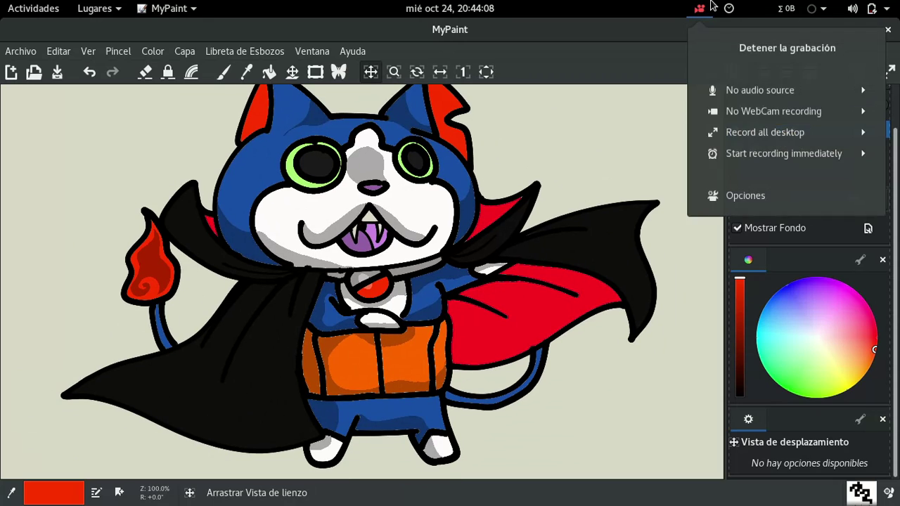